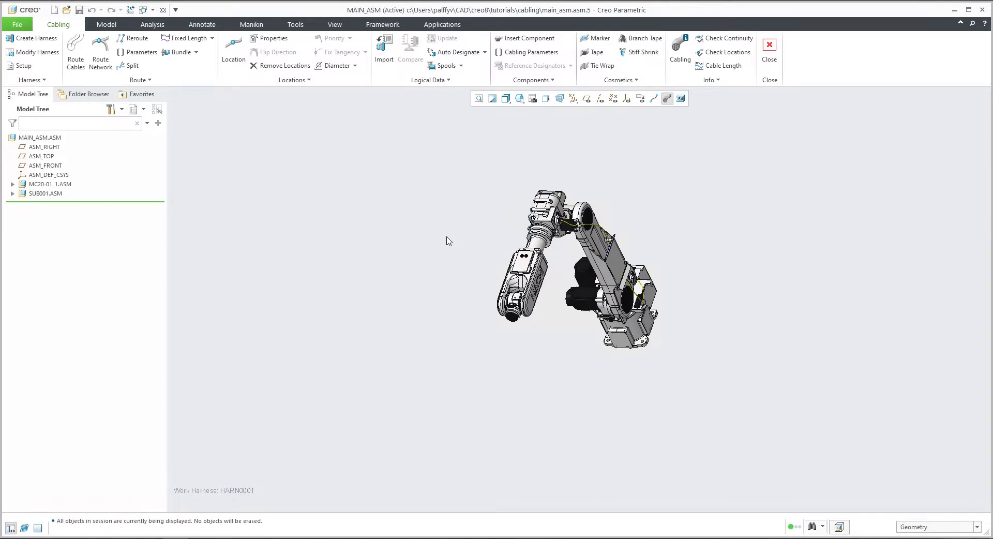
Orbit the robot arm to view the plate, then open SUB001 in its own window
{"action": "left_click_drag", "start_coordinate": [596, 209], "coordinate": [634, 285]}
{"action": "middle_click_drag", "start_coordinate": [552, 333], "coordinate": [628, 402]}
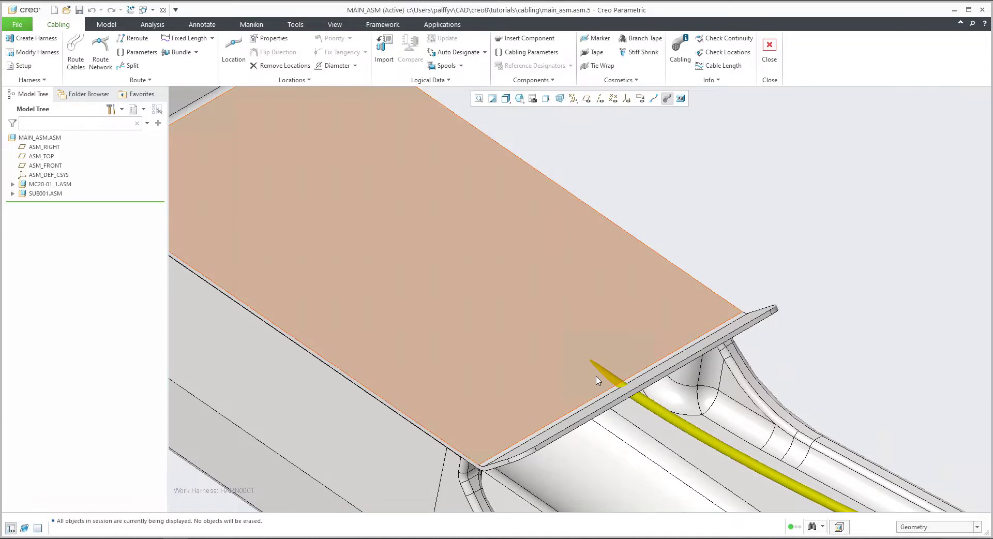
{"action": "scroll", "coordinate": [595, 369], "scroll_direction": "down", "scroll_amount": 3}
{"action": "middle_click_drag", "start_coordinate": [598, 362], "coordinate": [572, 345]}
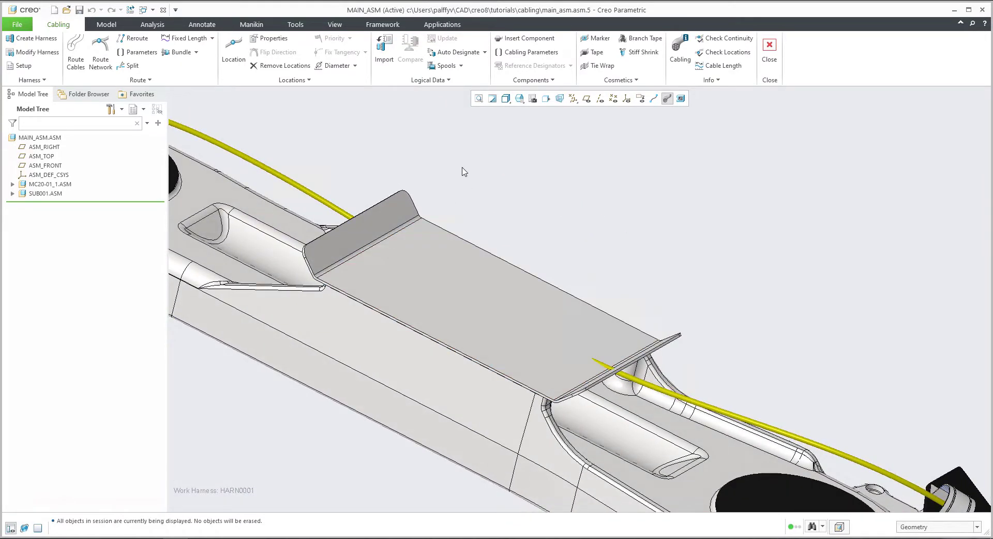
{"action": "left_click", "coordinate": [42, 194]}
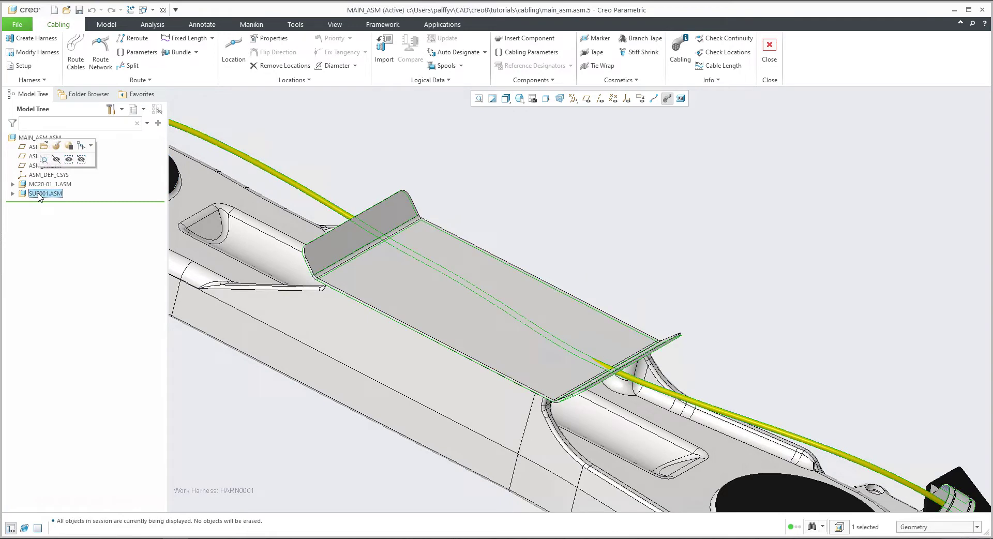
{"action": "left_click", "coordinate": [44, 147]}
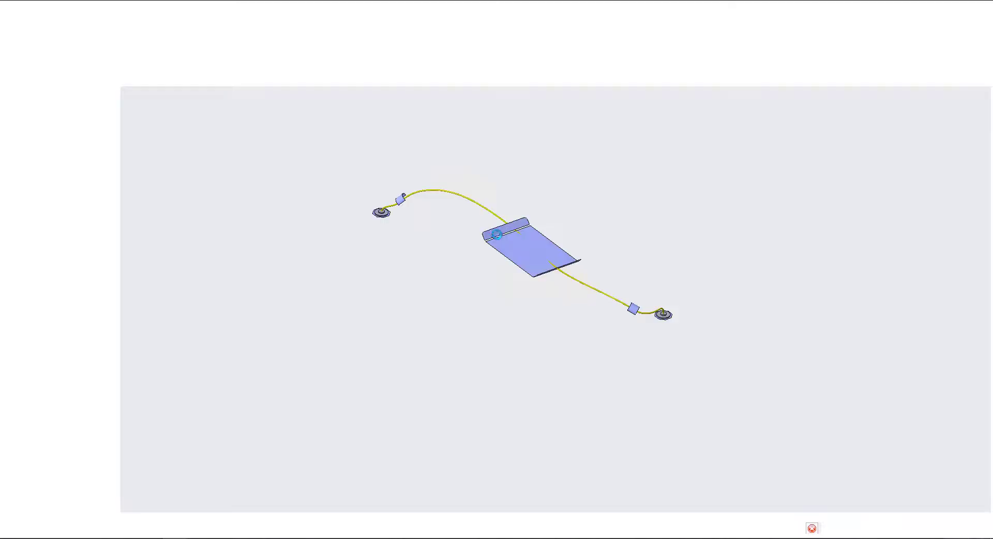
Start the Cabling application on the HARN0001 harness
{"action": "middle_click_drag", "start_coordinate": [546, 258], "coordinate": [603, 295]}
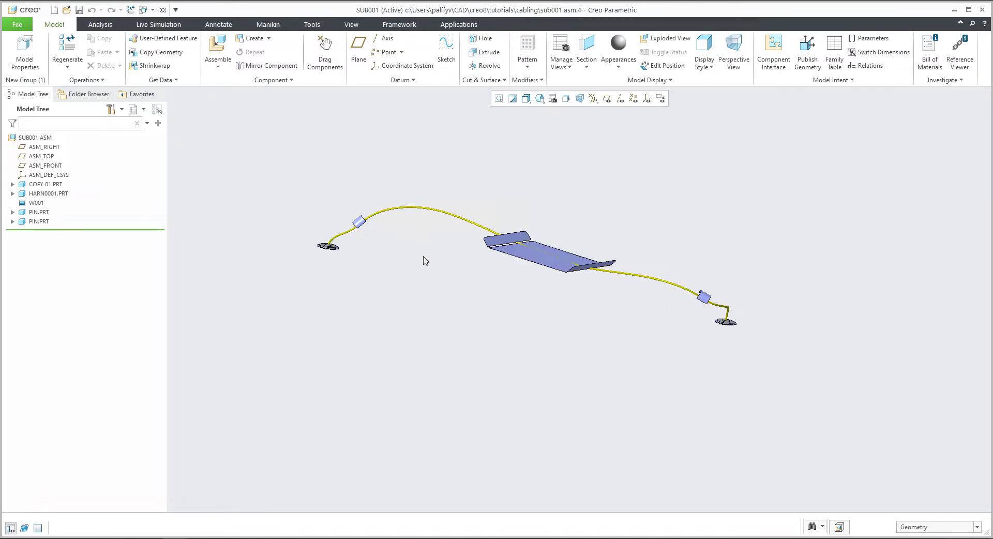
{"action": "left_click", "coordinate": [458, 25]}
{"action": "left_click", "coordinate": [44, 49]}
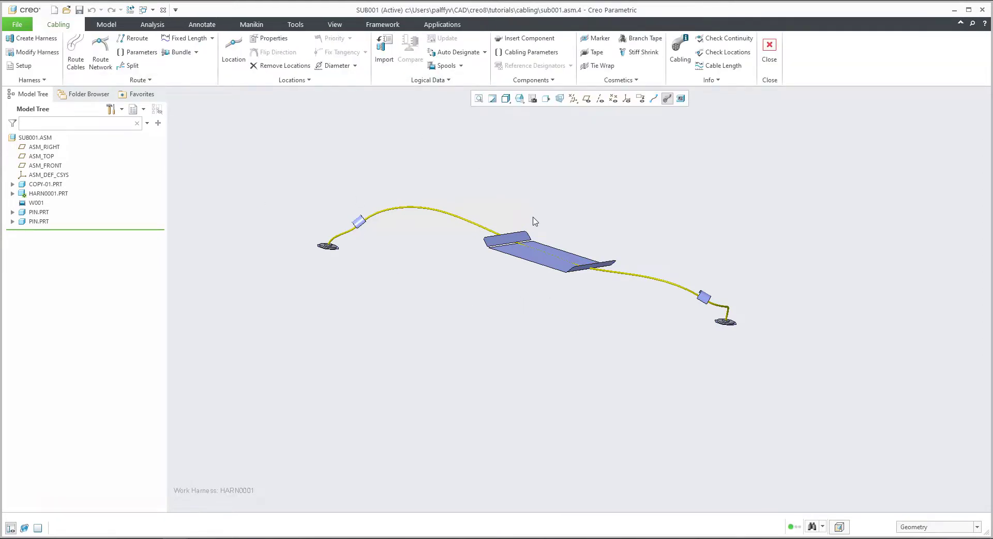
View the plate nearly top-down, zoomed in, with the HARN0001 cable drawn as a centre line
{"action": "middle_click_drag", "start_coordinate": [561, 253], "coordinate": [563, 215]}
{"action": "scroll", "coordinate": [608, 197], "scroll_direction": "up", "scroll_amount": 5}
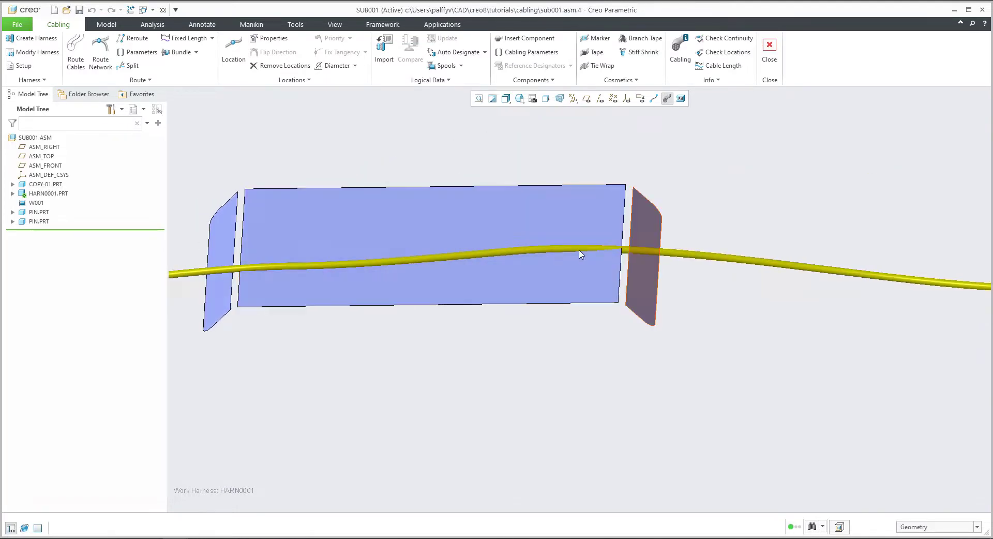
{"action": "left_click", "coordinate": [654, 100]}
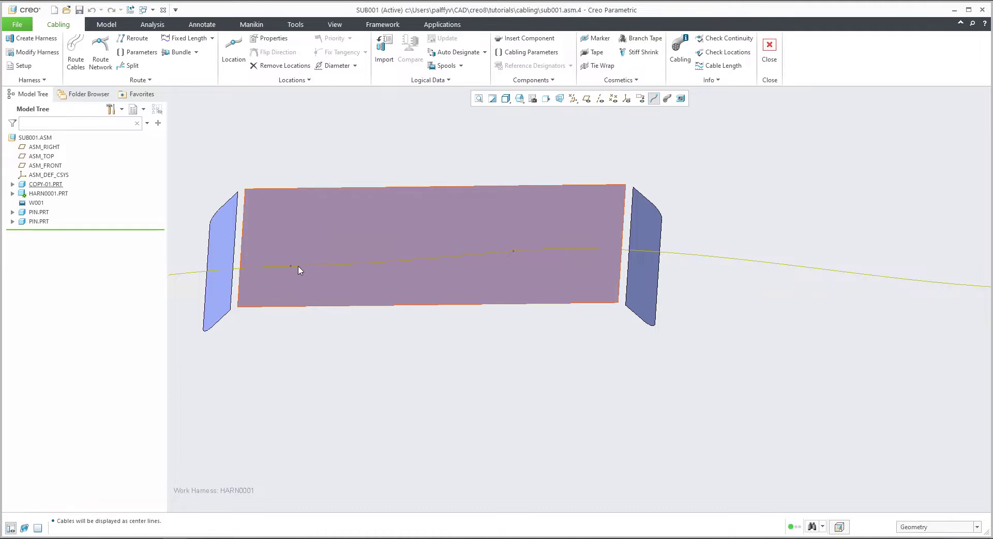
Add a new location on cable W-1 on the plate surface, raising the cable's peak
{"action": "left_click", "coordinate": [233, 57]}
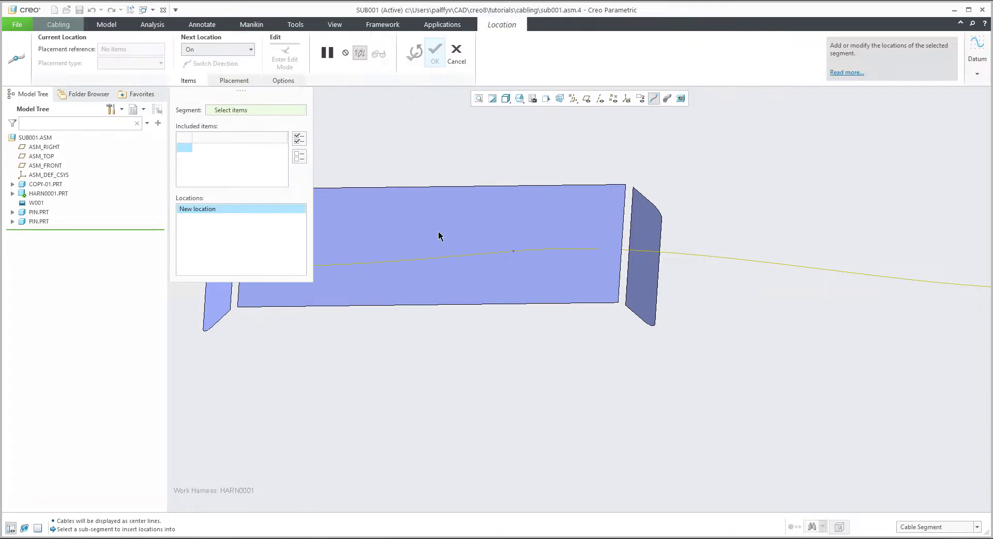
{"action": "left_click", "coordinate": [440, 262]}
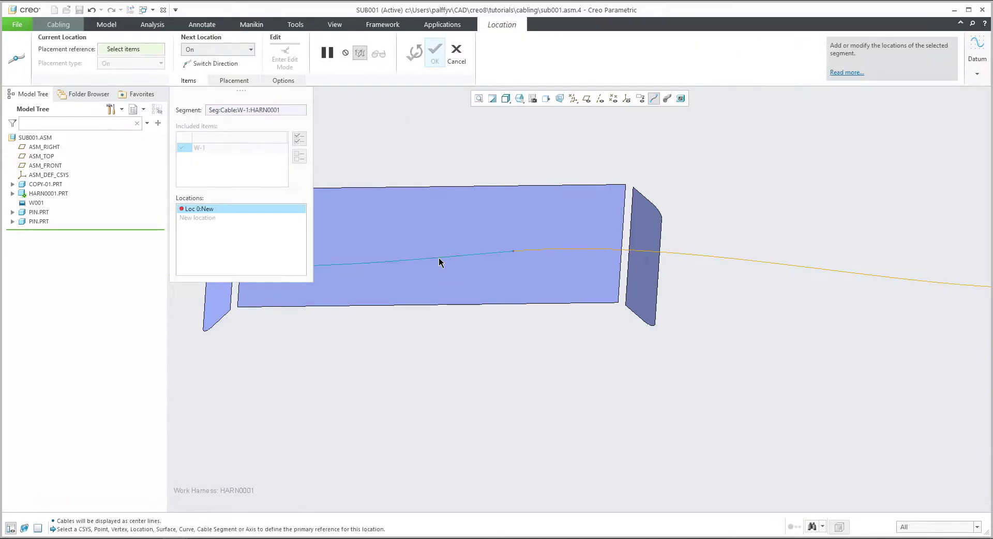
{"action": "left_click", "coordinate": [428, 228]}
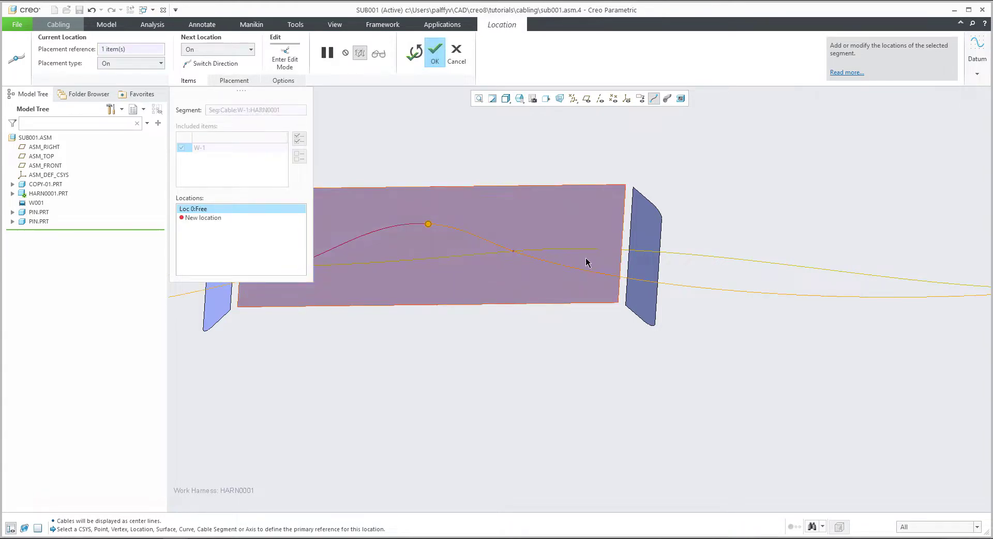
{"action": "scroll", "coordinate": [532, 258], "scroll_direction": "down", "scroll_amount": 3}
{"action": "scroll", "coordinate": [460, 265], "scroll_direction": "up", "scroll_amount": 2}
{"action": "mouse_move", "coordinate": [491, 234]}
{"action": "left_mouse_down"}
{"action": "mouse_move", "coordinate": [450, 226]}
{"action": "mouse_move", "coordinate": [486, 229]}
{"action": "mouse_move", "coordinate": [376, 263]}
{"action": "mouse_move", "coordinate": [501, 233]}
{"action": "mouse_move", "coordinate": [490, 231]}
{"action": "left_mouse_up"}
{"action": "middle_click_drag", "start_coordinate": [572, 272], "coordinate": [577, 266]}
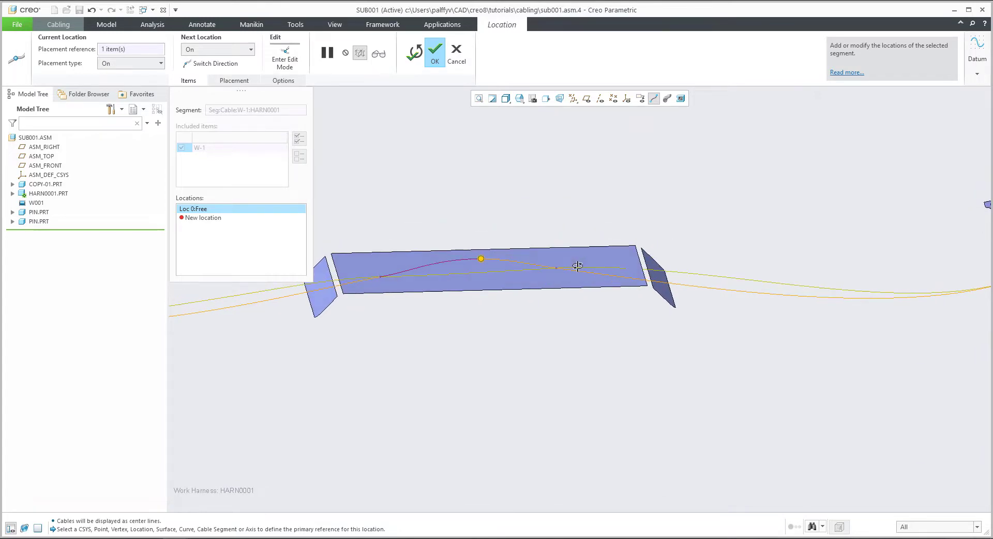
{"action": "scroll", "coordinate": [636, 295], "scroll_direction": "down", "scroll_amount": 4}
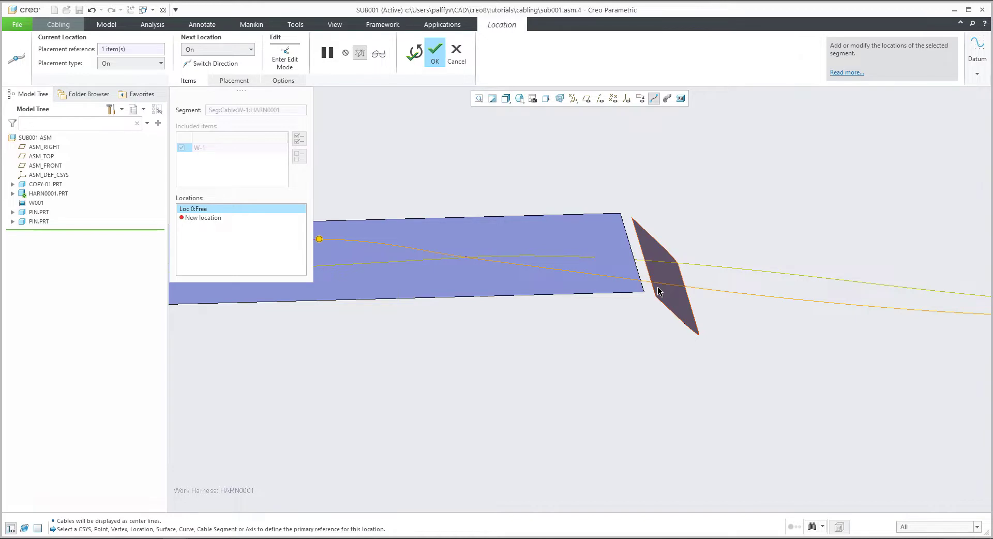
{"action": "scroll", "coordinate": [667, 320], "scroll_direction": "up", "scroll_amount": 3}
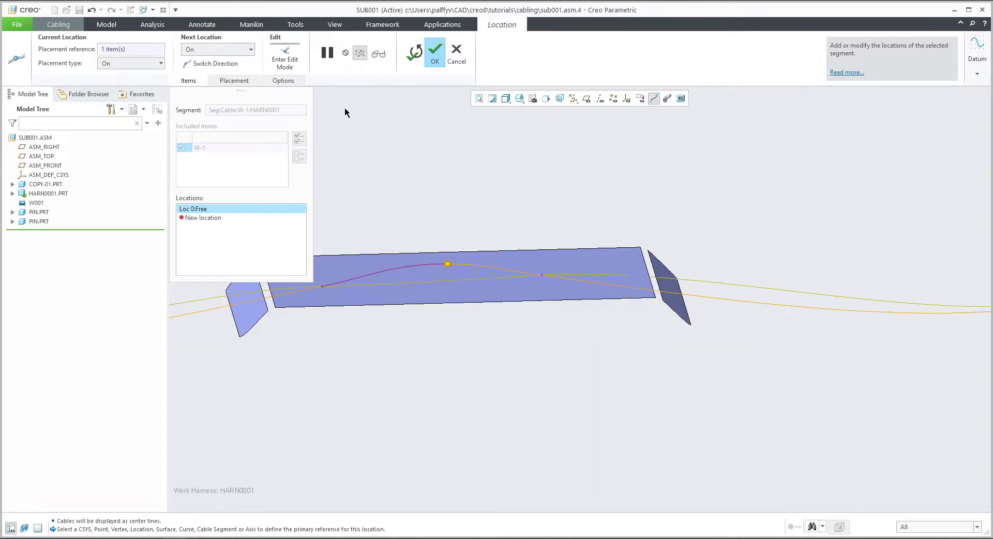
Move Loc 3 right, Loc 5 left and Loc 4 down, then confirm and regenerate
{"action": "left_click", "coordinate": [283, 66]}
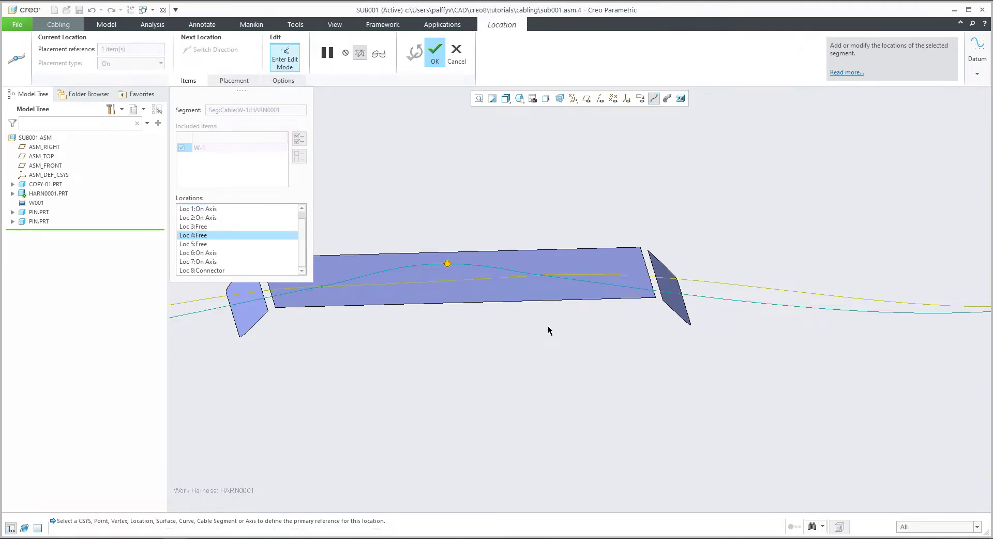
{"action": "left_click_drag", "start_coordinate": [541, 277], "coordinate": [640, 284]}
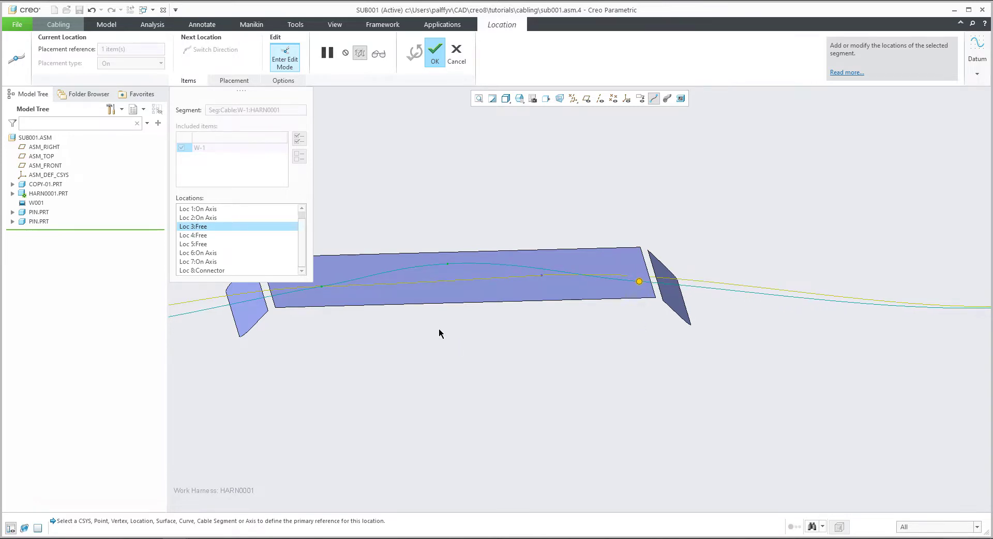
{"action": "left_click_drag", "start_coordinate": [321, 286], "coordinate": [295, 293]}
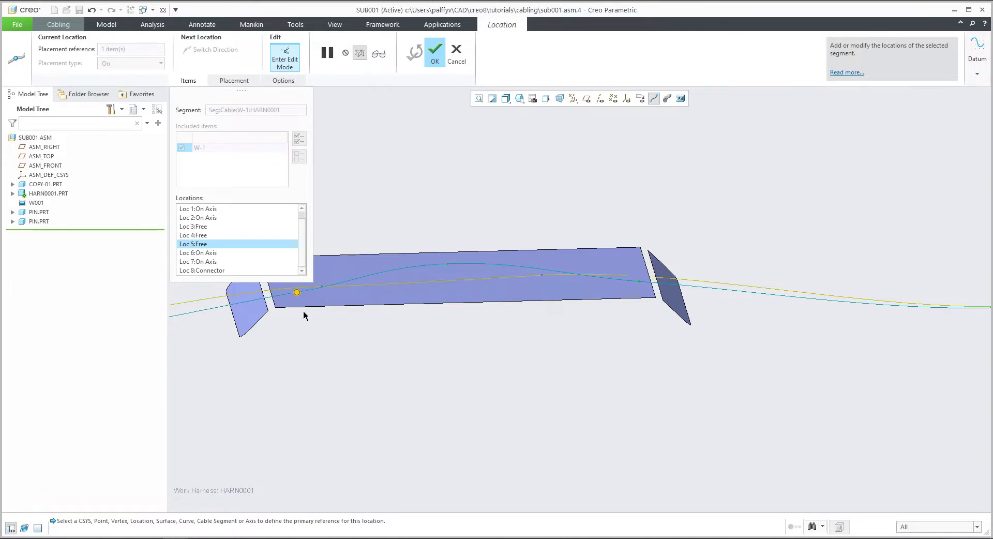
{"action": "middle_click_drag", "start_coordinate": [514, 326], "coordinate": [480, 331]}
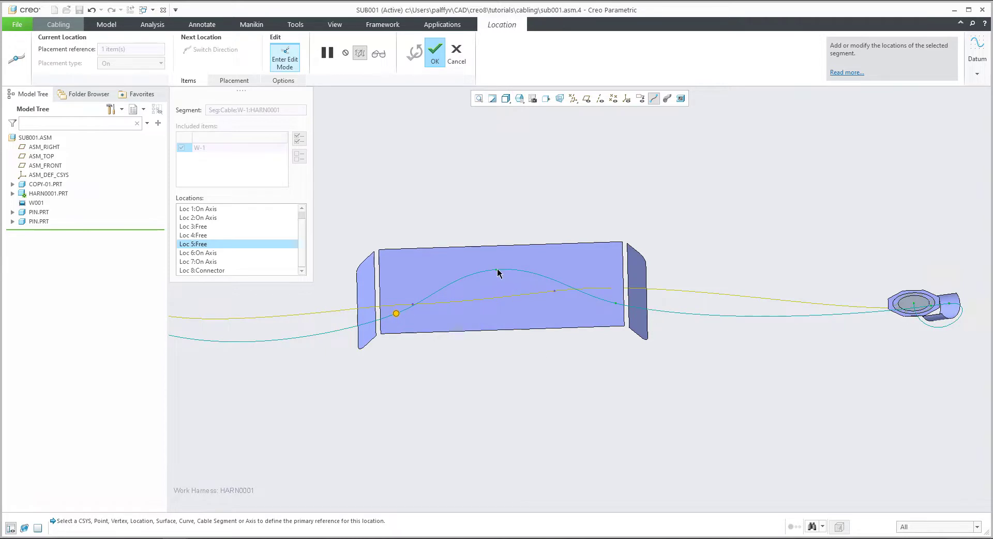
{"action": "left_click_drag", "start_coordinate": [495, 282], "coordinate": [495, 289]}
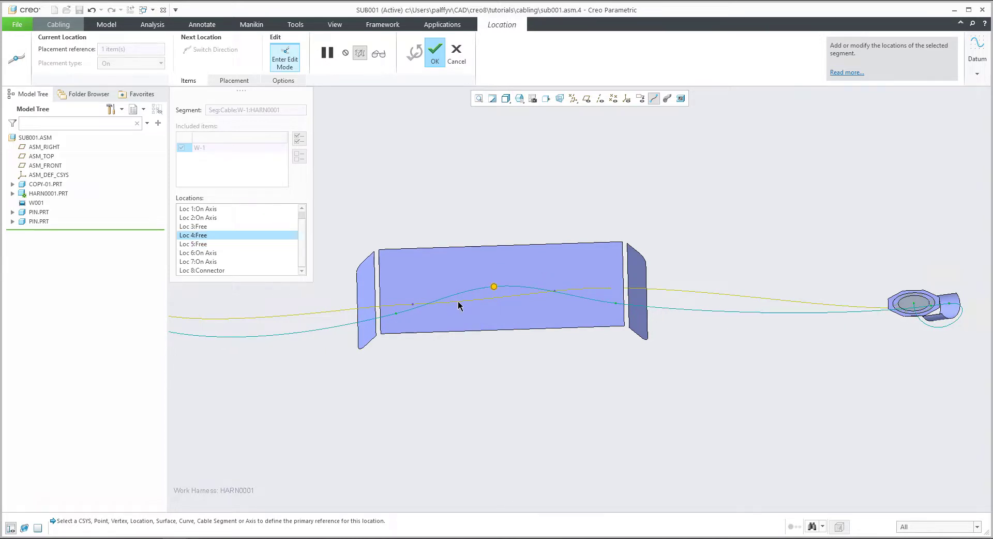
{"action": "left_click", "coordinate": [439, 62]}
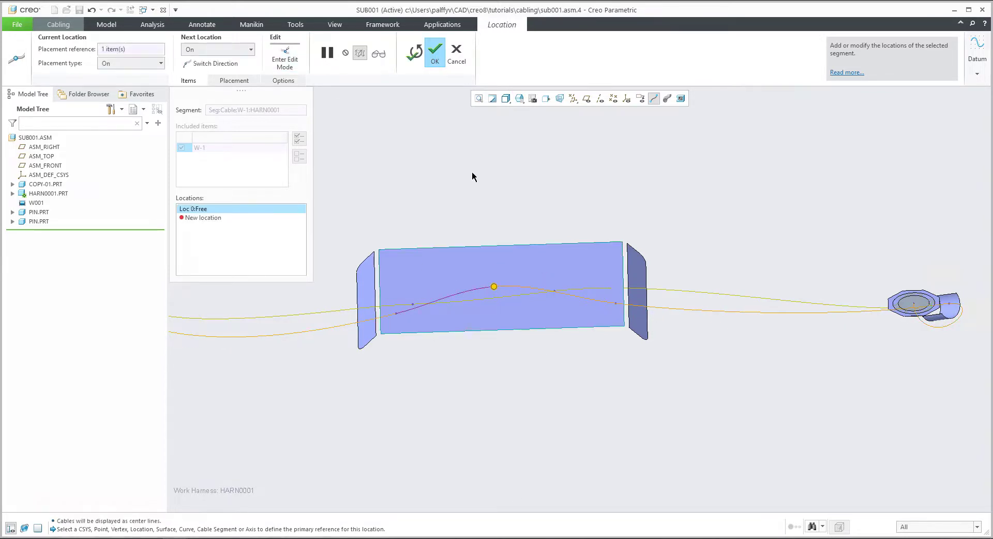
{"action": "middle_click", "coordinate": [475, 178]}
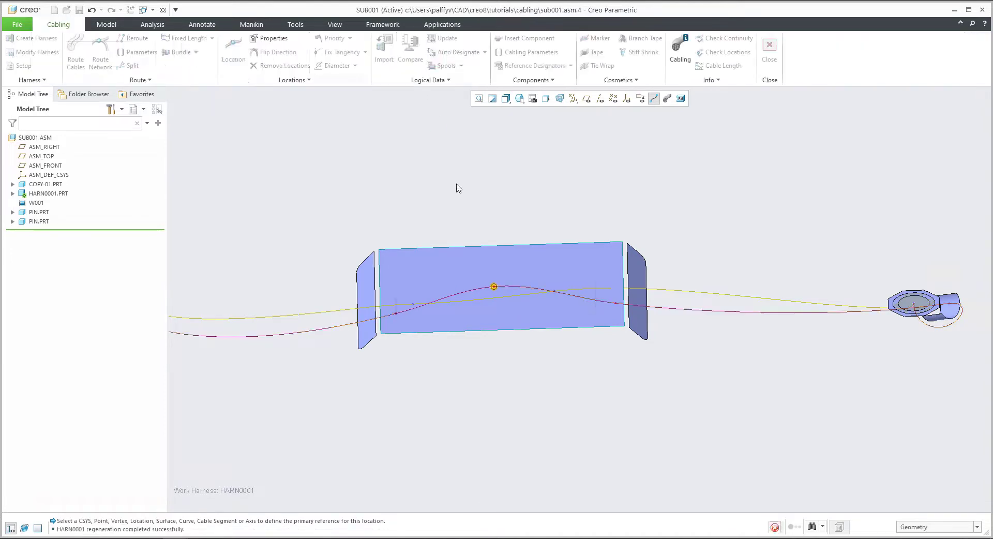
{"action": "left_click", "coordinate": [667, 98]}
{"action": "mouse_move", "coordinate": [585, 321]}
{"action": "middle_mouse_down"}
{"action": "mouse_move", "coordinate": [592, 272]}
{"action": "mouse_move", "coordinate": [634, 346]}
{"action": "mouse_move", "coordinate": [652, 346]}
{"action": "mouse_move", "coordinate": [594, 338]}
{"action": "middle_mouse_up"}
{"action": "scroll", "coordinate": [608, 304], "scroll_direction": "down", "scroll_amount": 3}
{"action": "scroll", "coordinate": [627, 345], "scroll_direction": "up", "scroll_amount": 3}
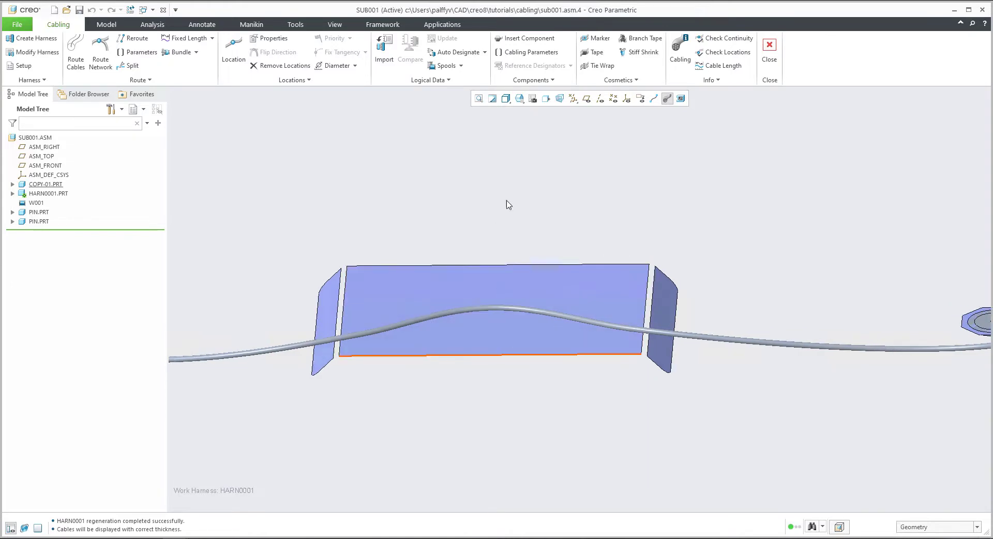
{"action": "left_click", "coordinate": [653, 99]}
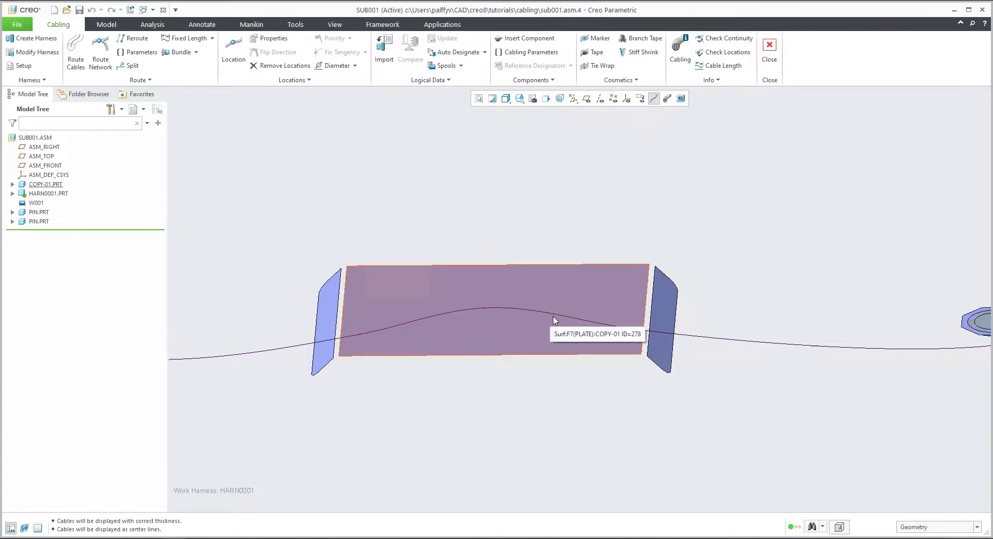
Give the plate cable location a Straight segment shape and show cables at full thickness
{"action": "left_click", "coordinate": [275, 42]}
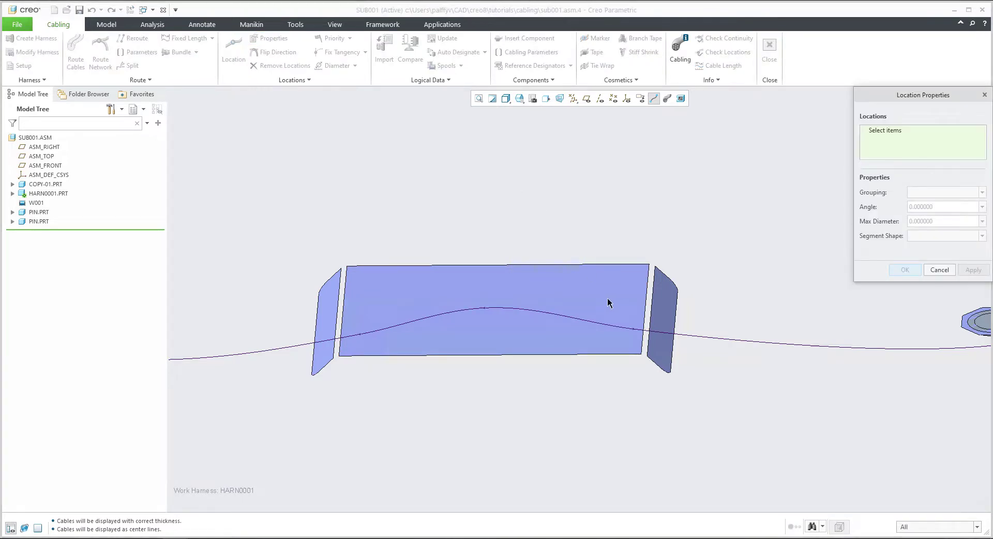
{"action": "left_click", "coordinate": [634, 330]}
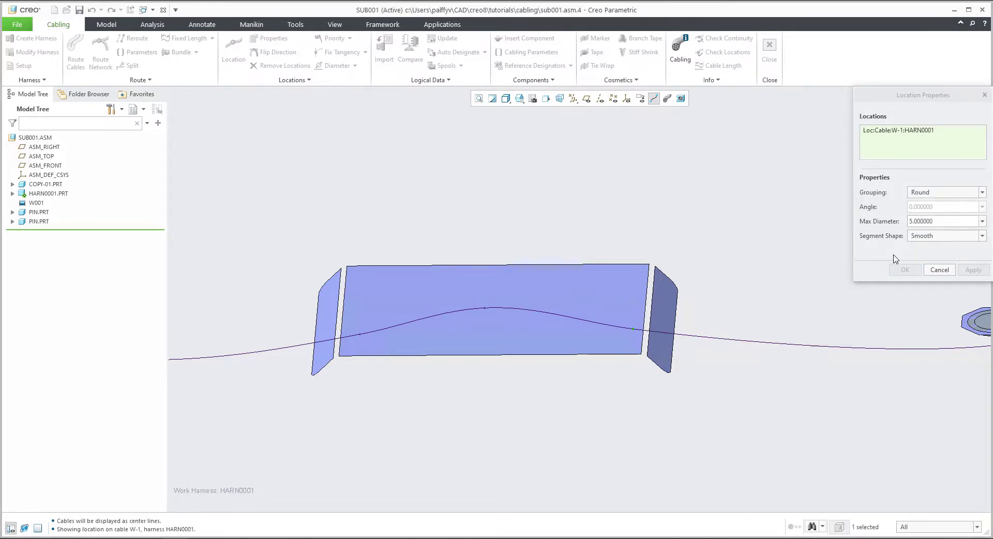
{"action": "left_click", "coordinate": [931, 236]}
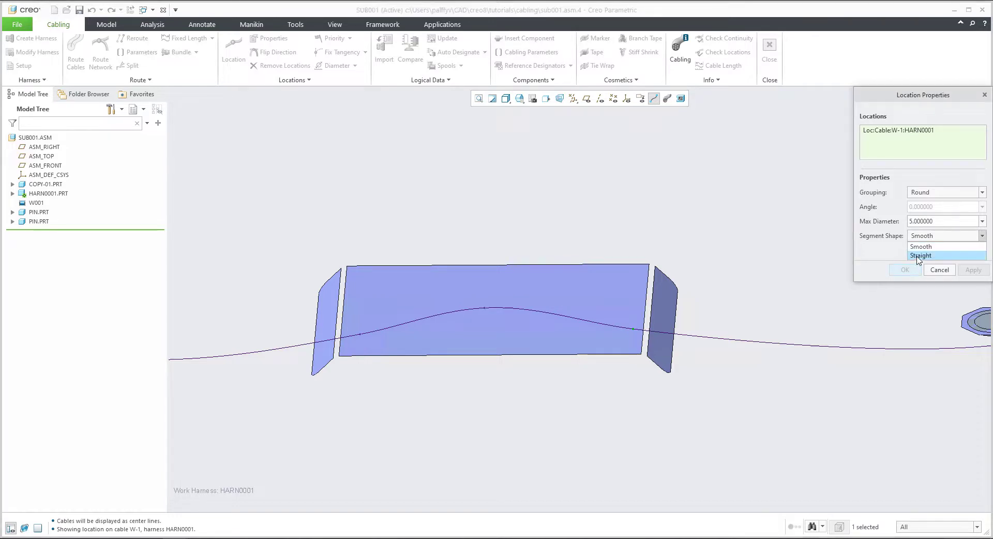
{"action": "left_click", "coordinate": [918, 255]}
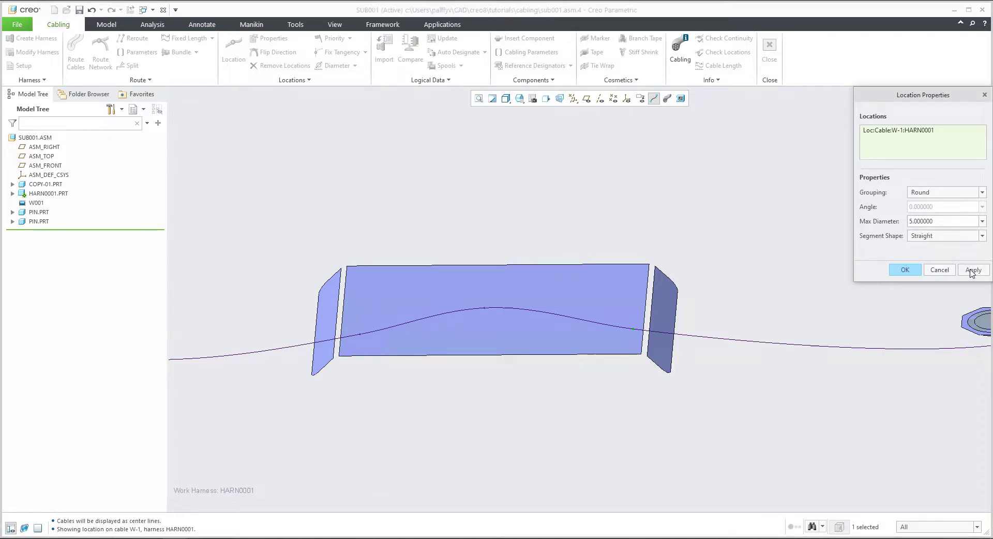
{"action": "left_click", "coordinate": [973, 270]}
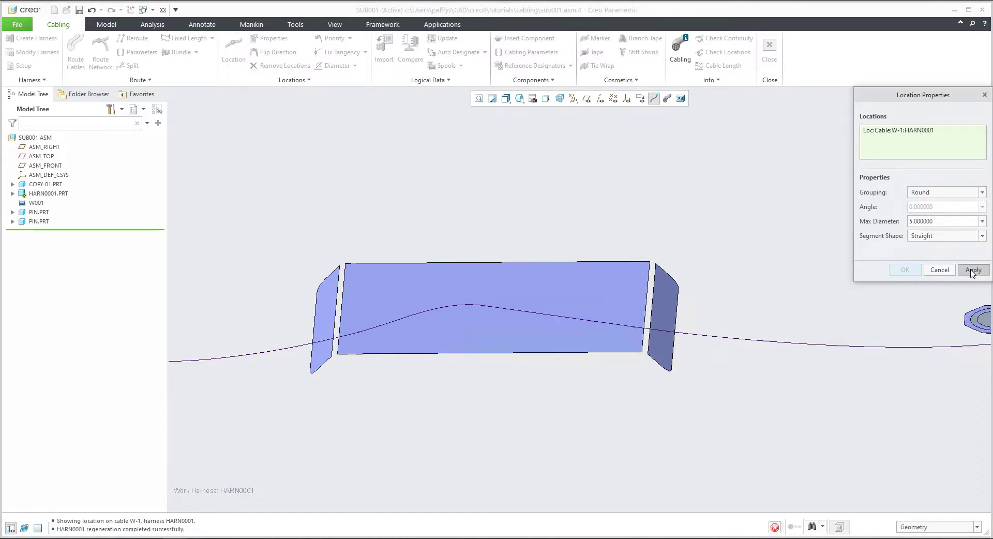
{"action": "left_click", "coordinate": [940, 270]}
{"action": "left_click", "coordinate": [666, 98]}
{"action": "scroll", "coordinate": [610, 324], "scroll_direction": "up", "scroll_amount": 2}
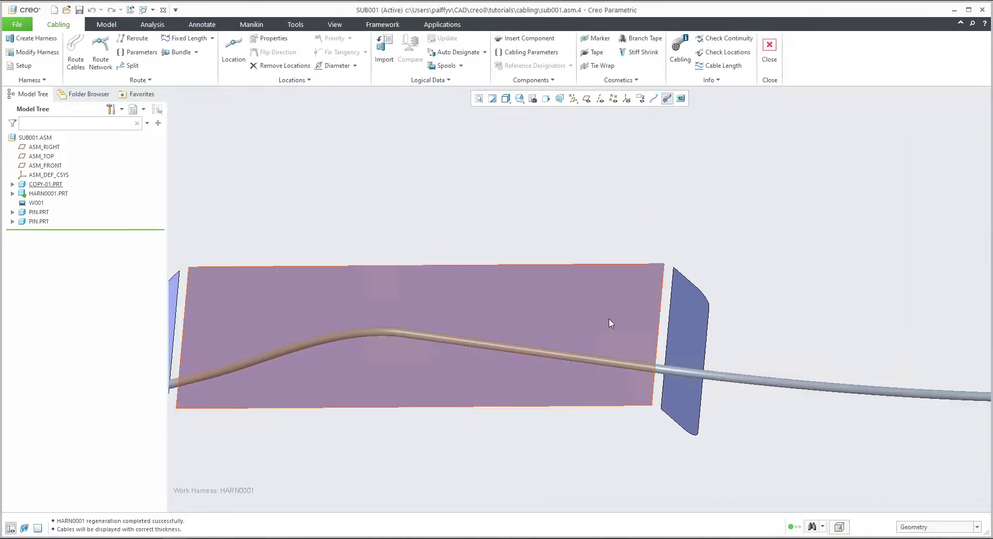
Inspect the straightened cable over the plate from several angles, then return to centre-line display
{"action": "middle_click_drag", "start_coordinate": [558, 370], "coordinate": [558, 392]}
{"action": "middle_click_drag", "start_coordinate": [596, 364], "coordinate": [603, 361]}
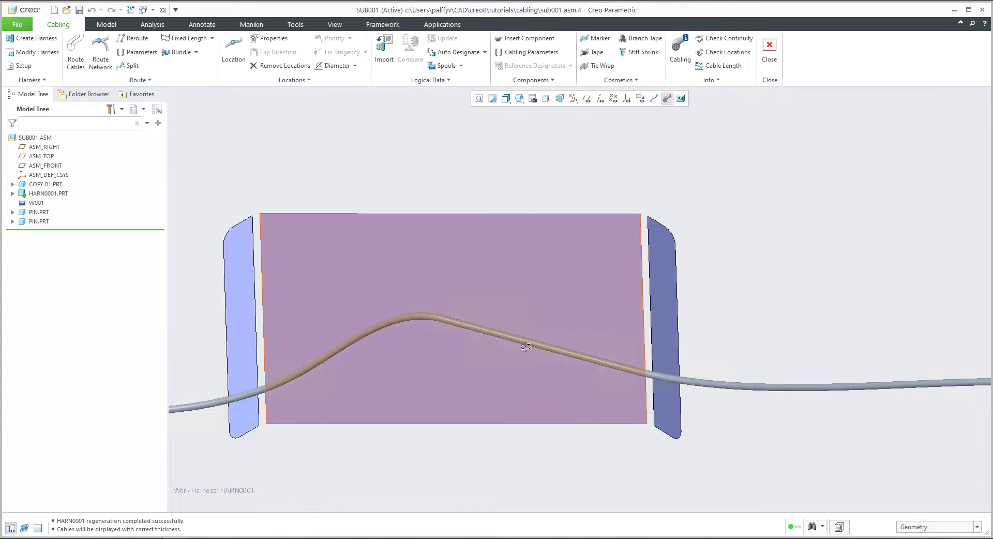
{"action": "middle_click_drag", "start_coordinate": [528, 341], "coordinate": [412, 341]}
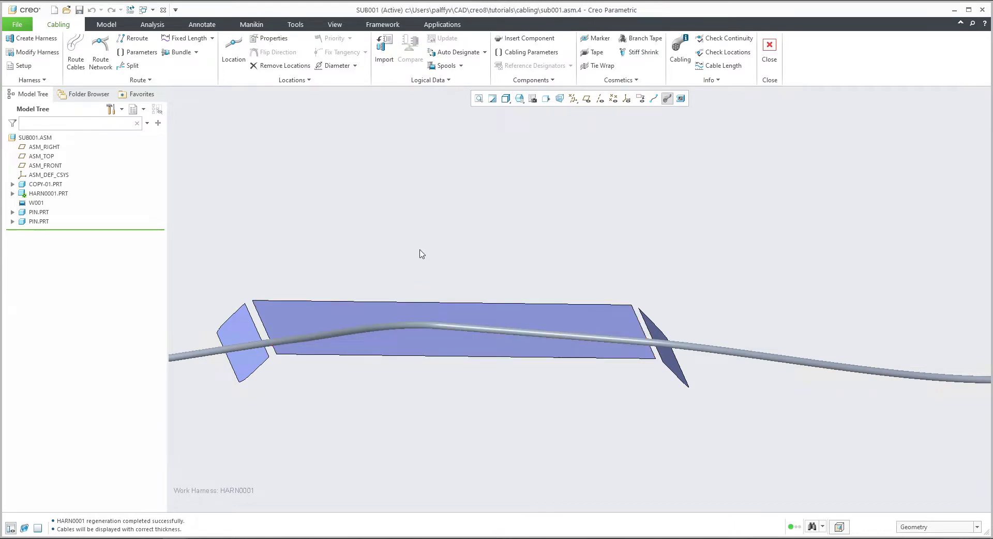
{"action": "middle_click_drag", "start_coordinate": [421, 294], "coordinate": [466, 310]}
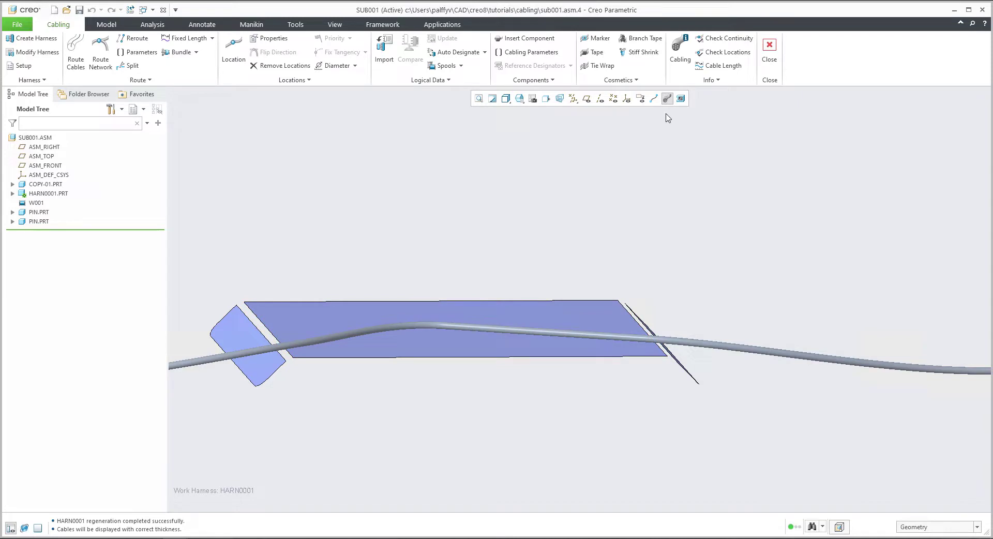
{"action": "left_click", "coordinate": [653, 100]}
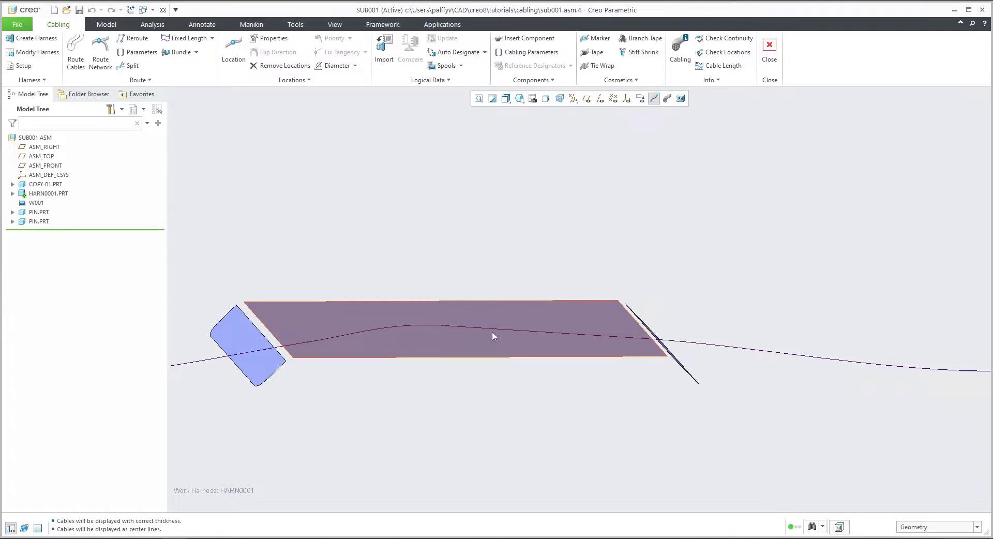
Filter selection to Cabling items and edit dimensions of the cable location over the plate
{"action": "left_click", "coordinate": [929, 528]}
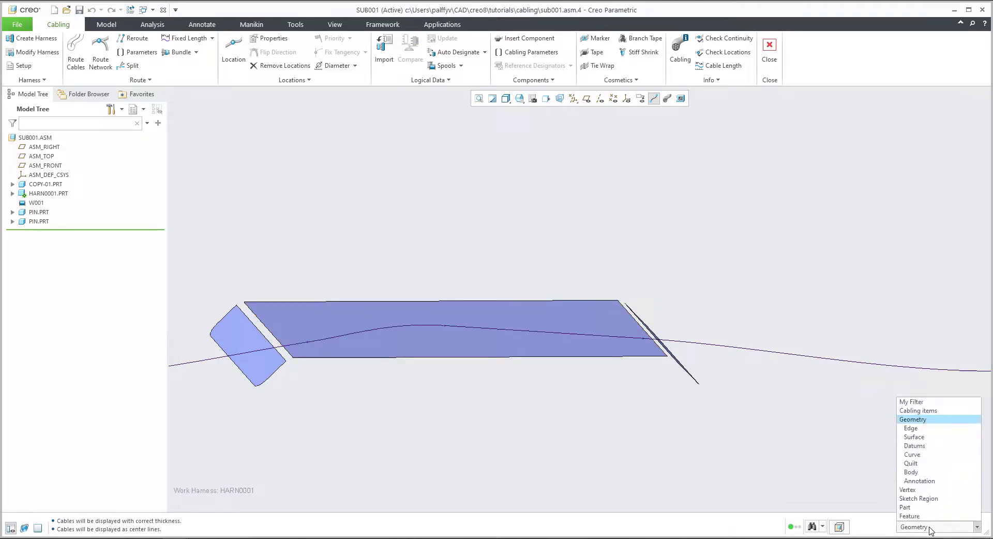
{"action": "left_click", "coordinate": [918, 411]}
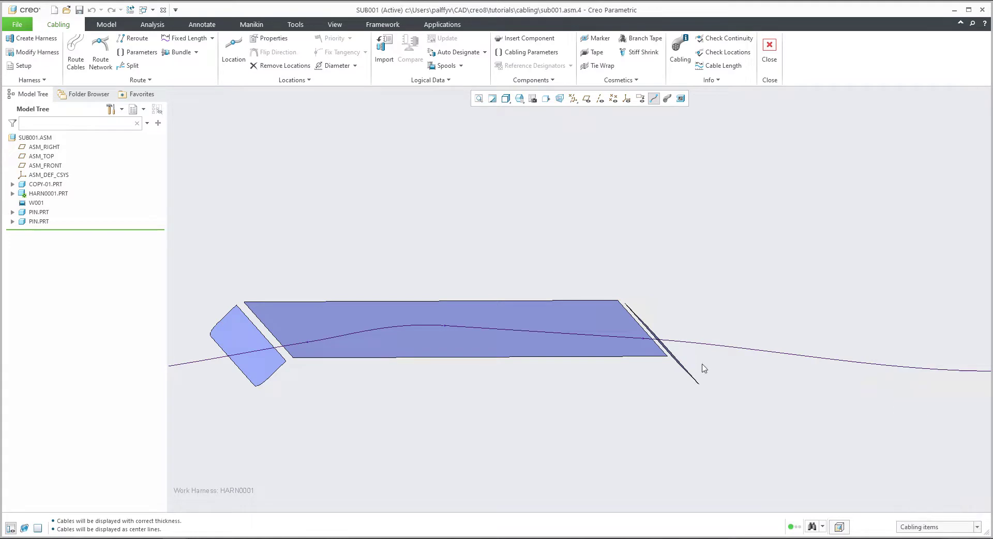
{"action": "left_click", "coordinate": [444, 326]}
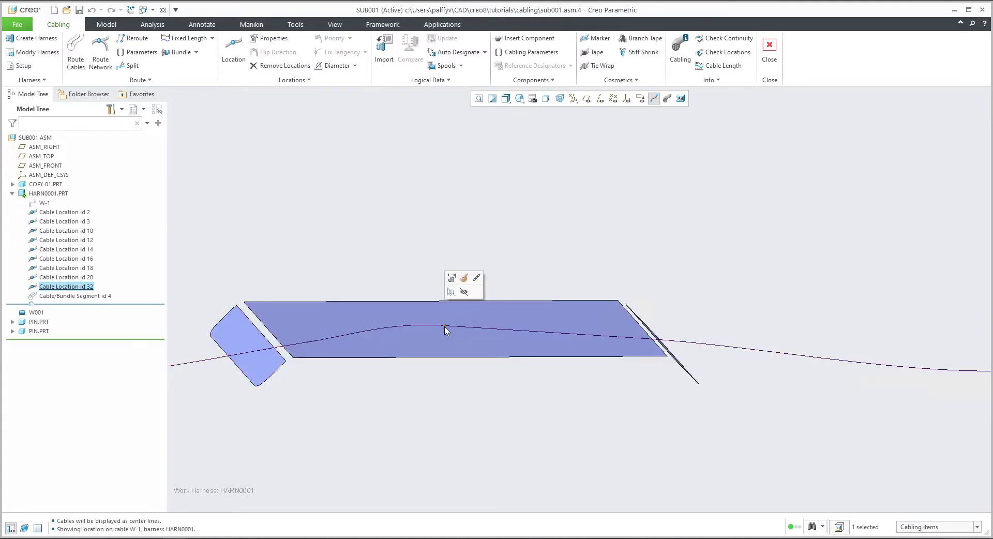
{"action": "left_click", "coordinate": [452, 280]}
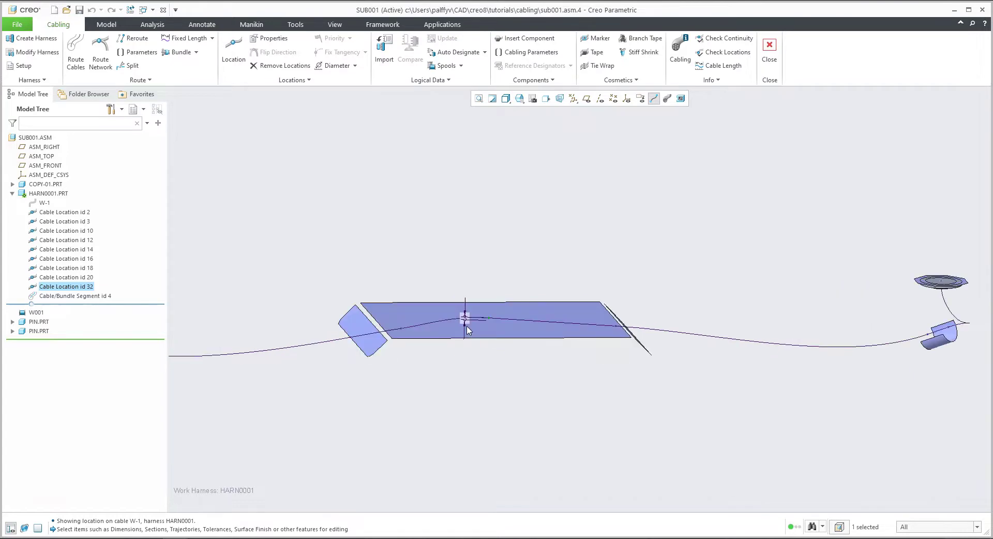
{"action": "scroll", "coordinate": [466, 329], "scroll_direction": "down", "scroll_amount": 4}
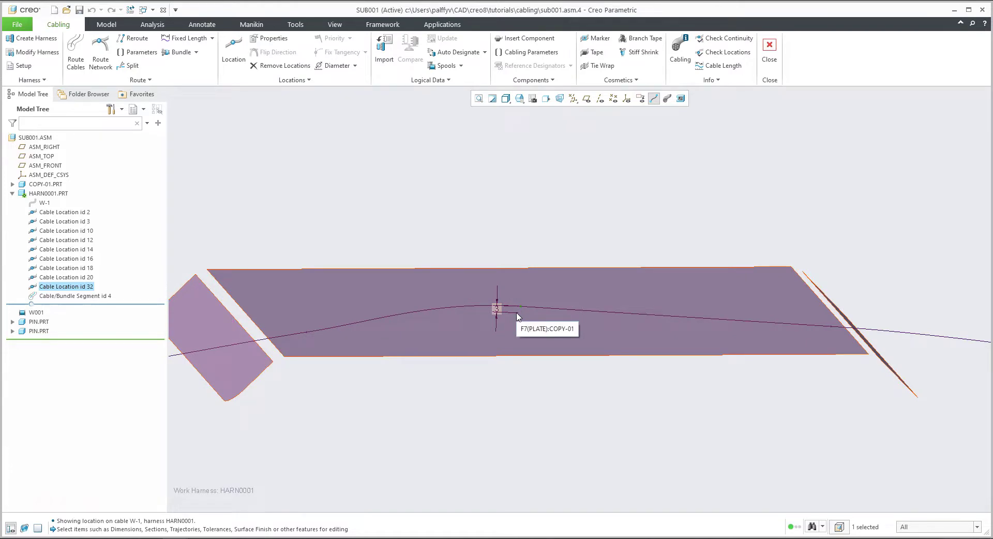
Clear the location selection and bring up the additional Locations options
{"action": "left_click", "coordinate": [476, 206]}
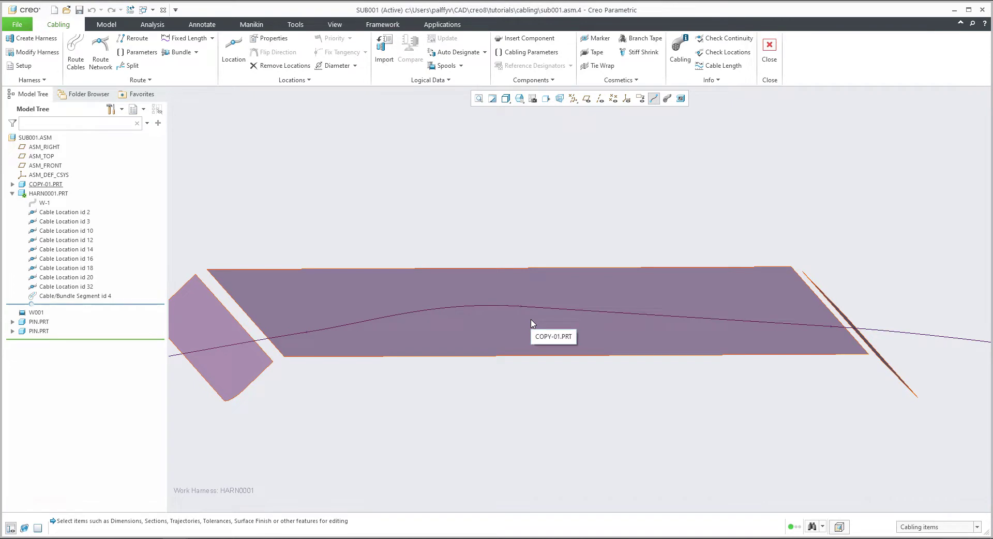
{"action": "scroll", "coordinate": [533, 326], "scroll_direction": "up", "scroll_amount": 2}
{"action": "left_click", "coordinate": [287, 82]}
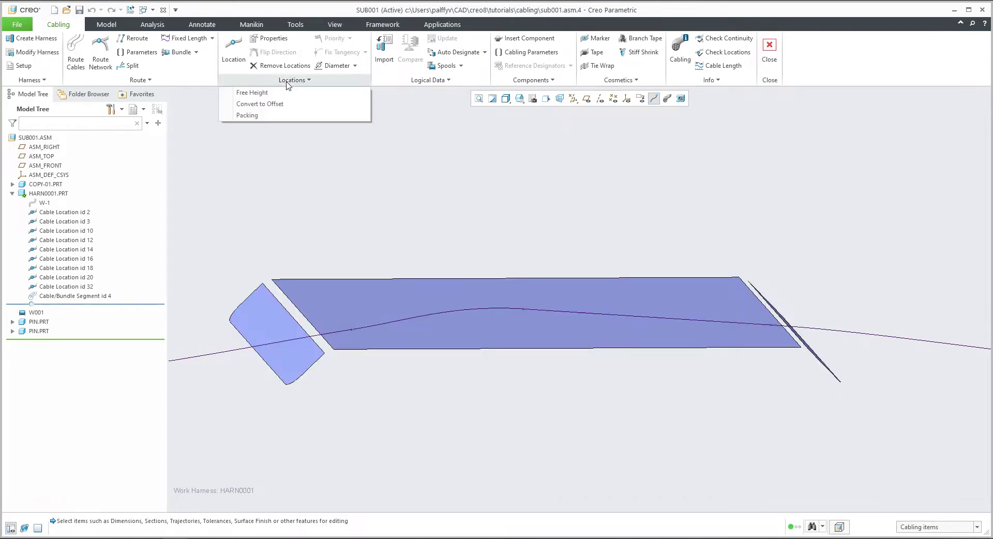
Convert cable location id 32 to an offset location referenced to ASM_DEF_CSYS
{"action": "left_click", "coordinate": [253, 105]}
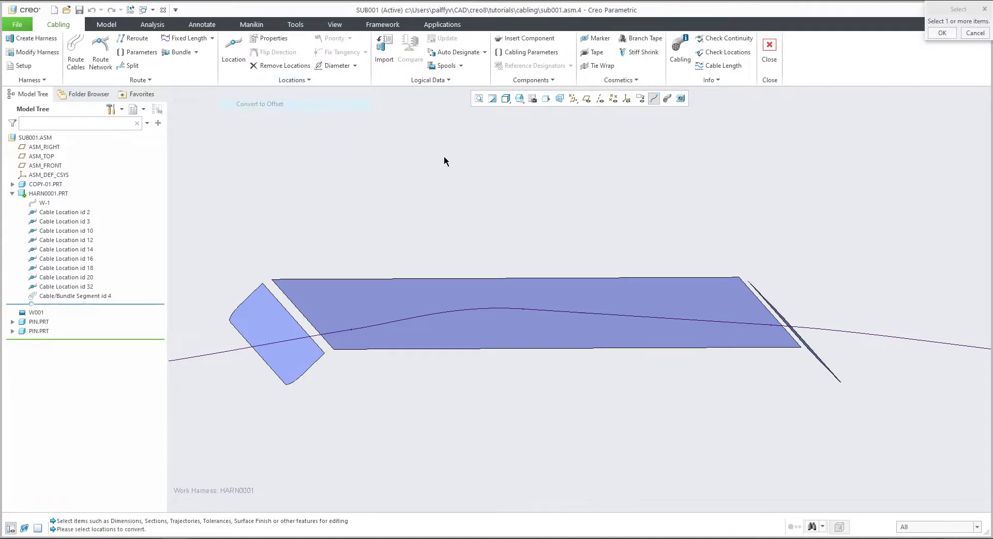
{"action": "left_click", "coordinate": [524, 312]}
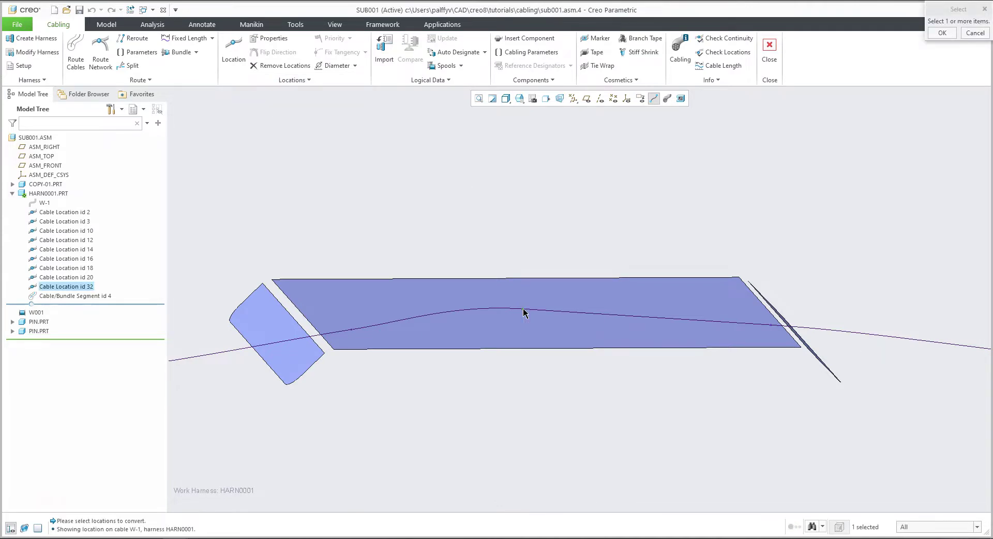
{"action": "left_click", "coordinate": [941, 33]}
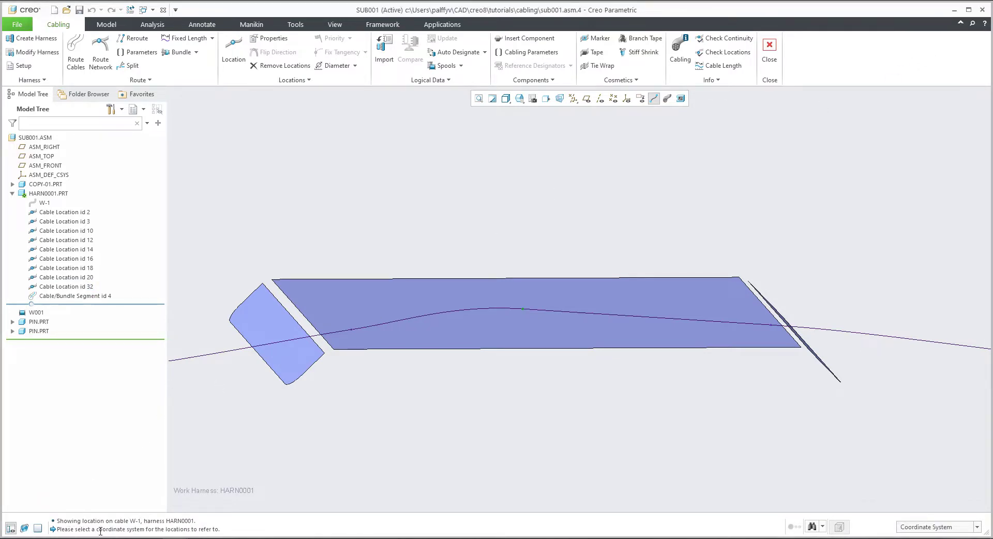
{"action": "left_click", "coordinate": [41, 174]}
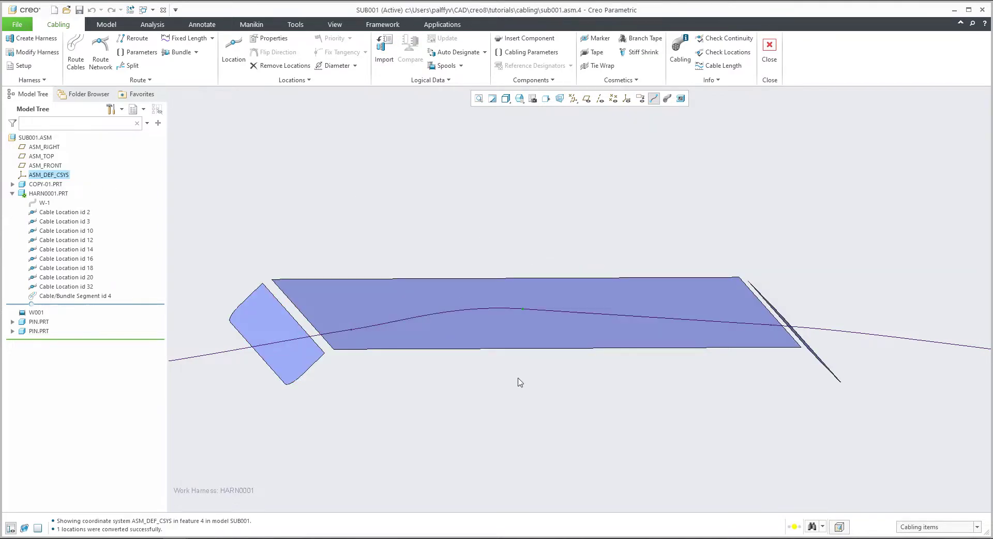
{"action": "left_click", "coordinate": [523, 309]}
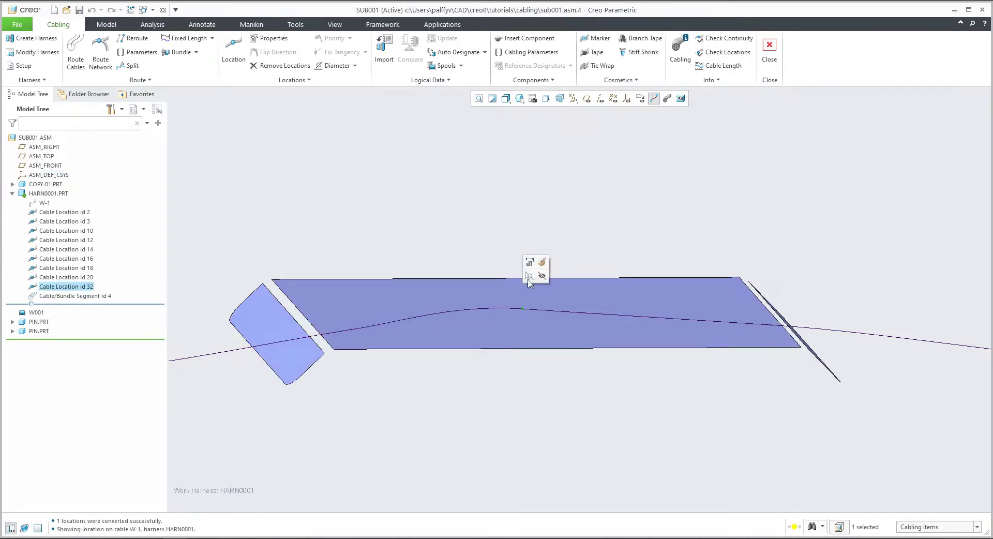
Change the 261.64 offset dimension to 245 and regenerate HARN0001
{"action": "scroll", "coordinate": [518, 336], "scroll_direction": "down", "scroll_amount": 5}
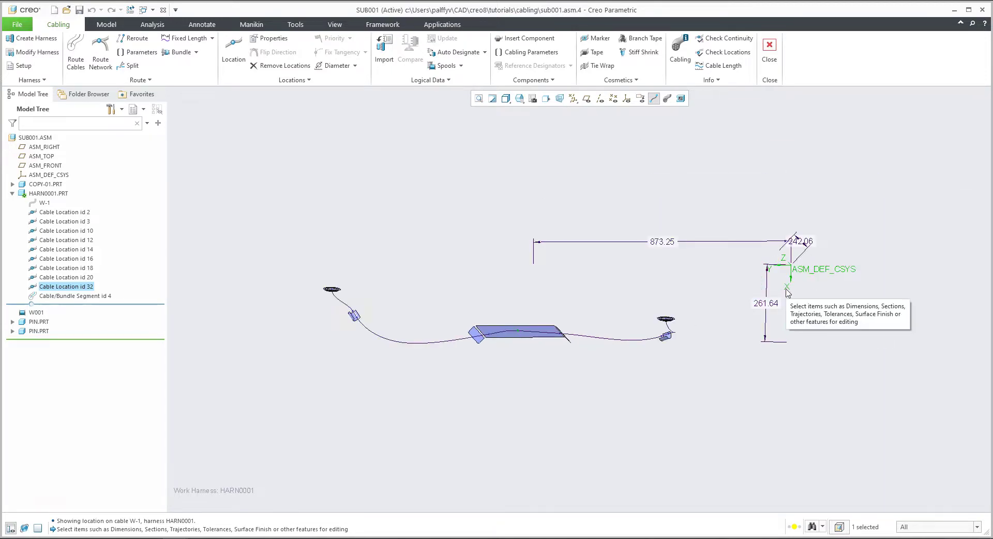
{"action": "double_click", "coordinate": [767, 305]}
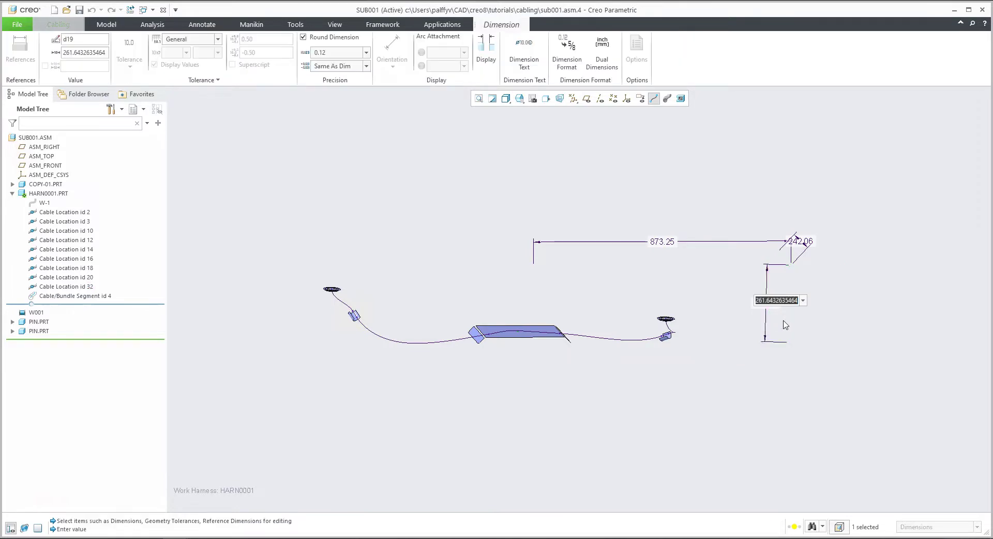
{"action": "type", "text": "245"}
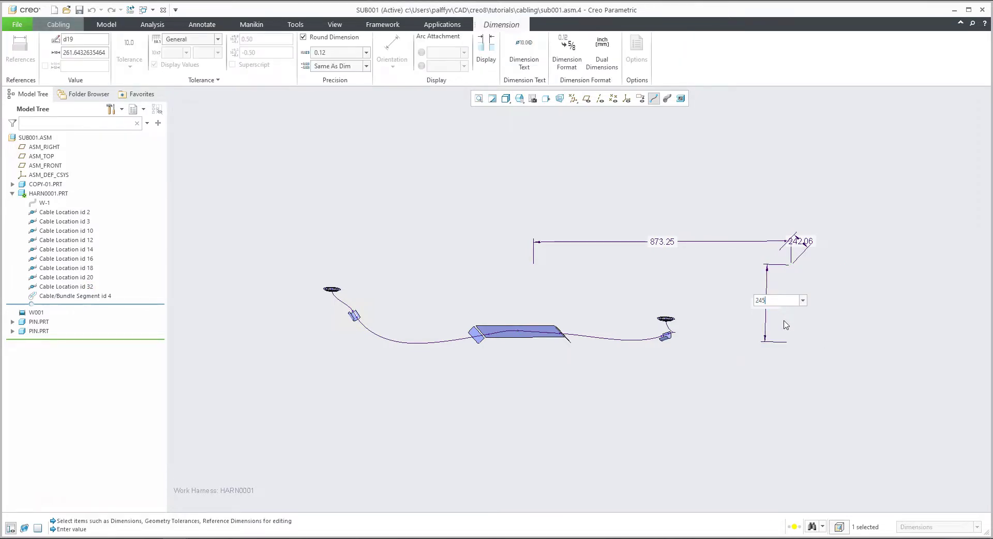
{"action": "key", "text": "Return"}
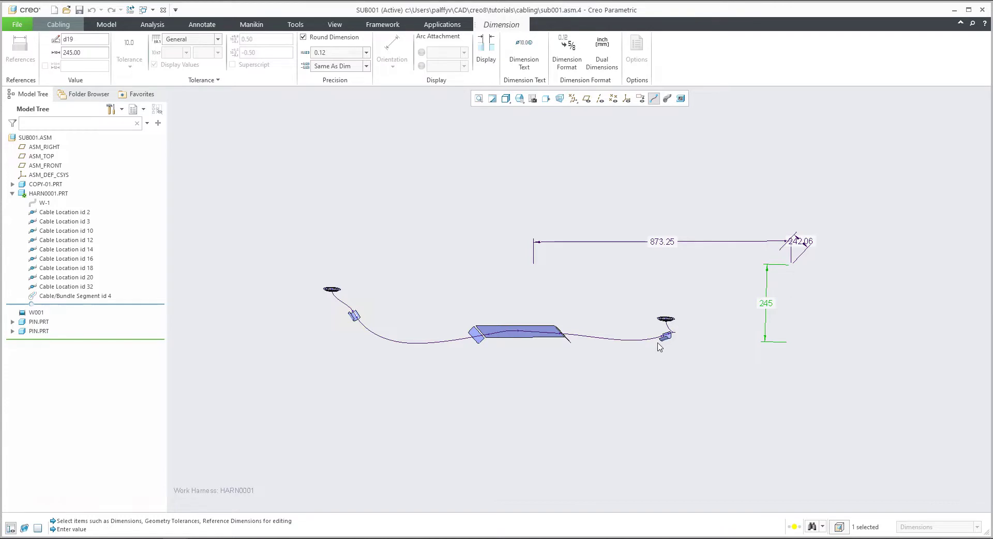
{"action": "left_click", "coordinate": [625, 361]}
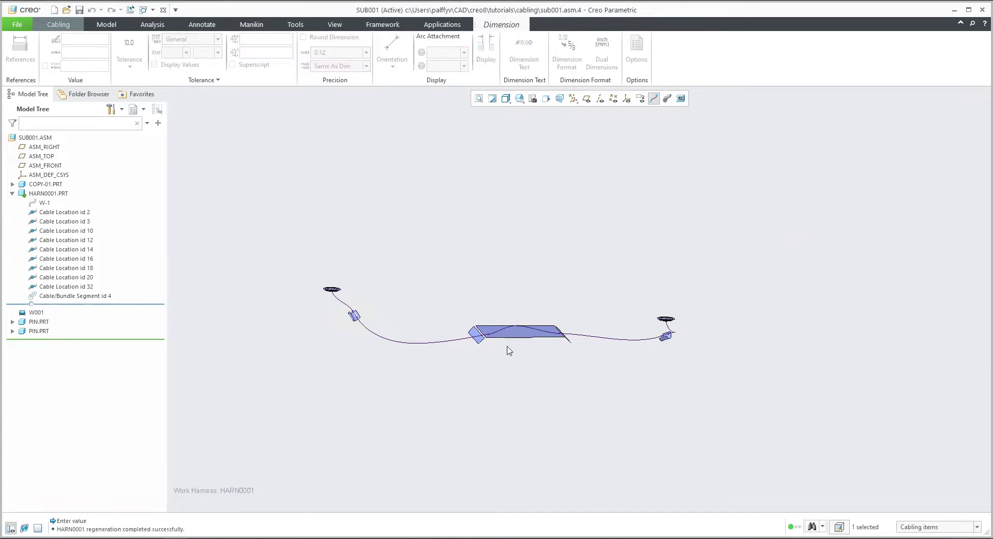
{"action": "scroll", "coordinate": [514, 339], "scroll_direction": "up", "scroll_amount": 4}
Inspect the rerouted cable at full thickness, return to centre lines, and start the Location tool
{"action": "left_click", "coordinate": [667, 98]}
{"action": "mouse_move", "coordinate": [543, 330]}
{"action": "middle_mouse_down"}
{"action": "mouse_move", "coordinate": [516, 337]}
{"action": "mouse_move", "coordinate": [504, 307]}
{"action": "mouse_move", "coordinate": [552, 324]}
{"action": "mouse_move", "coordinate": [557, 339]}
{"action": "middle_mouse_up"}
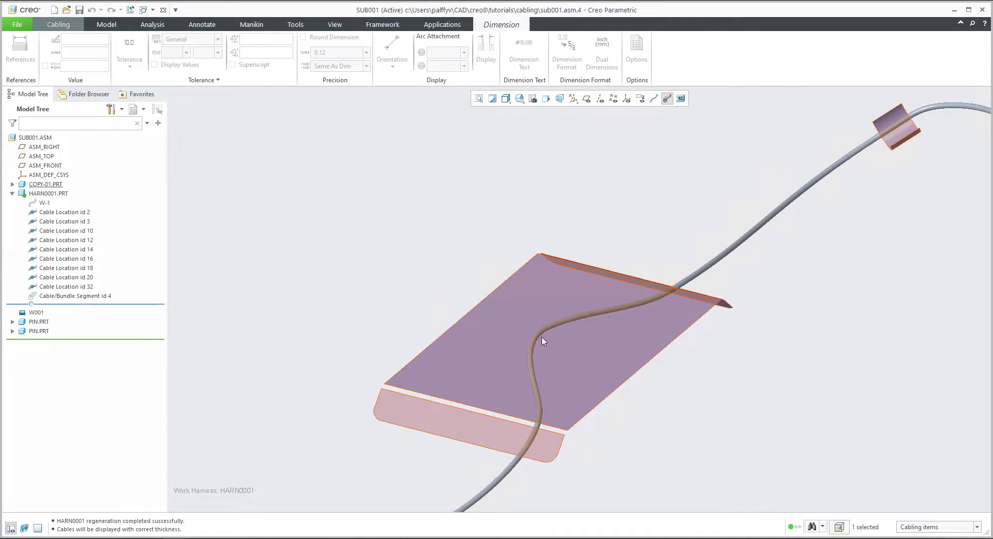
{"action": "middle_click_drag", "start_coordinate": [534, 361], "coordinate": [337, 293]}
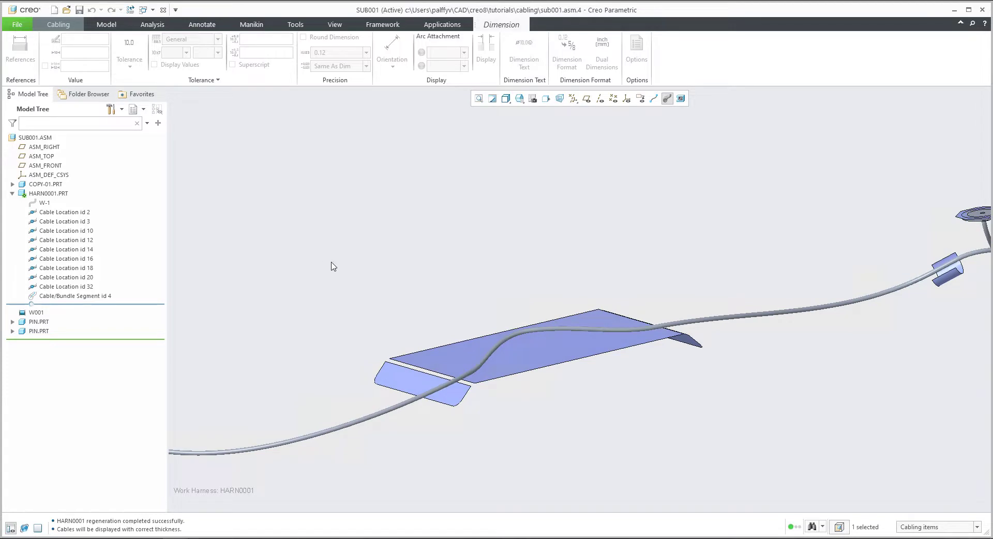
{"action": "left_click", "coordinate": [409, 192]}
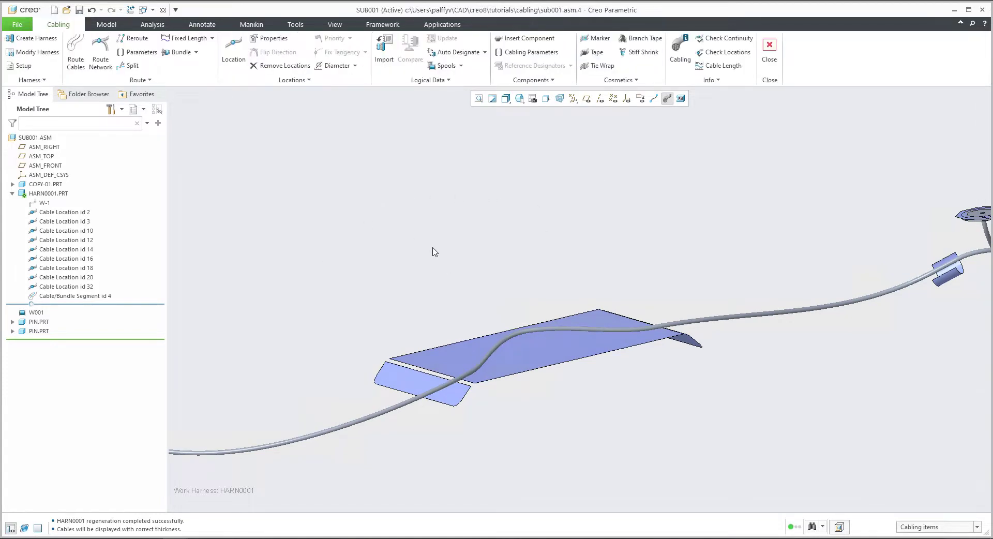
{"action": "left_click", "coordinate": [654, 98]}
{"action": "middle_click_drag", "start_coordinate": [524, 333], "coordinate": [468, 333]}
{"action": "left_click", "coordinate": [233, 49]}
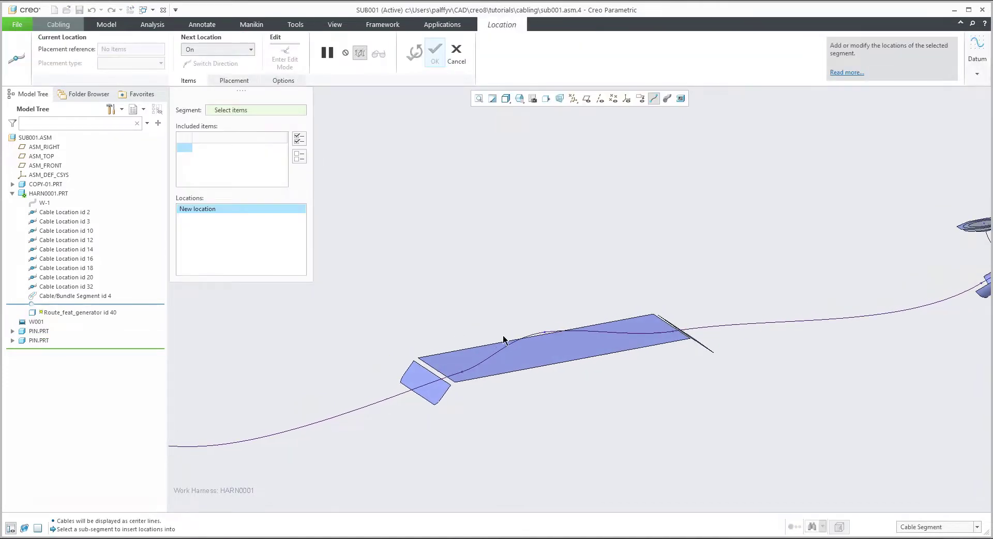
Add a new location on cable W-1 and drag it across the plate surface
{"action": "left_click", "coordinate": [546, 337]}
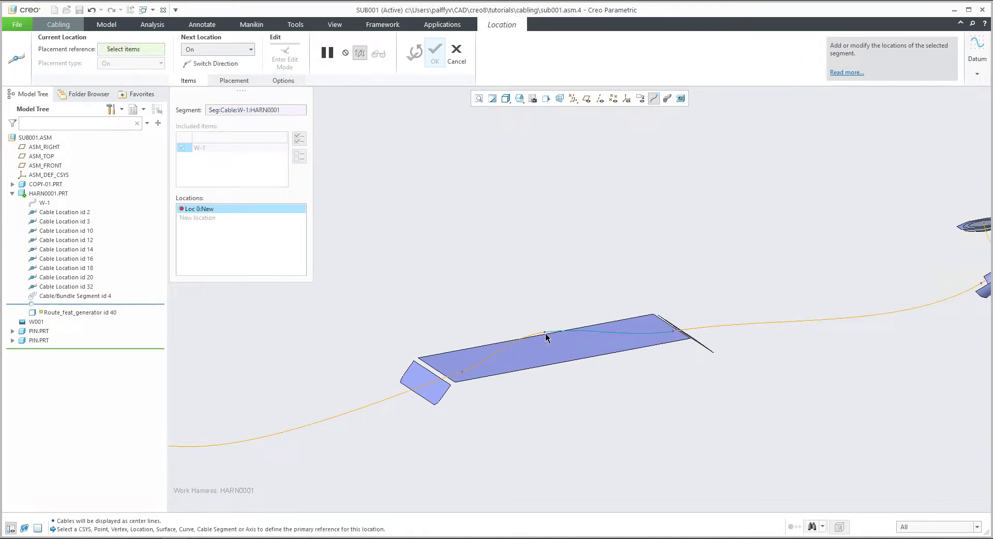
{"action": "left_click", "coordinate": [505, 355]}
{"action": "mouse_move", "coordinate": [509, 361]}
{"action": "middle_mouse_down"}
{"action": "mouse_move", "coordinate": [518, 380]}
{"action": "mouse_move", "coordinate": [512, 362]}
{"action": "middle_mouse_up"}
{"action": "left_click_drag", "start_coordinate": [495, 344], "coordinate": [580, 310]}
{"action": "scroll", "coordinate": [572, 324], "scroll_direction": "up", "scroll_amount": 2}
{"action": "middle_click_drag", "start_coordinate": [538, 338], "coordinate": [529, 328]}
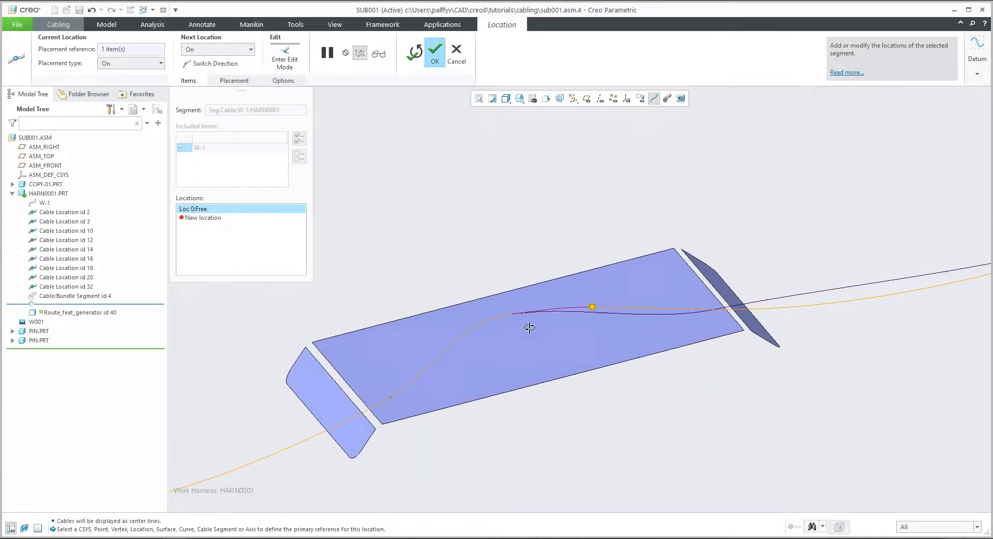
In Edit Mode, reposition the location point across the plate
{"action": "left_click", "coordinate": [285, 56]}
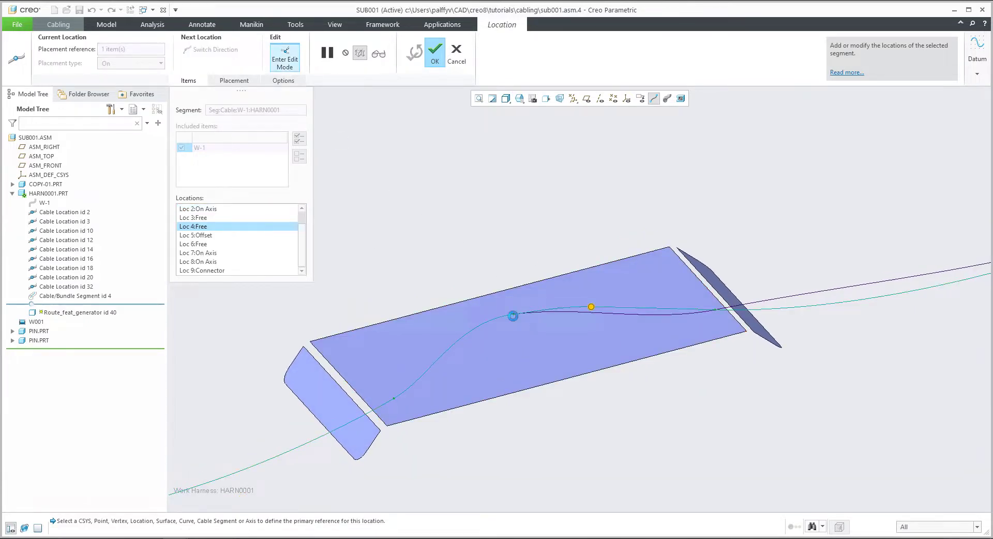
{"action": "left_click", "coordinate": [514, 315]}
{"action": "middle_click_drag", "start_coordinate": [518, 320], "coordinate": [528, 331]}
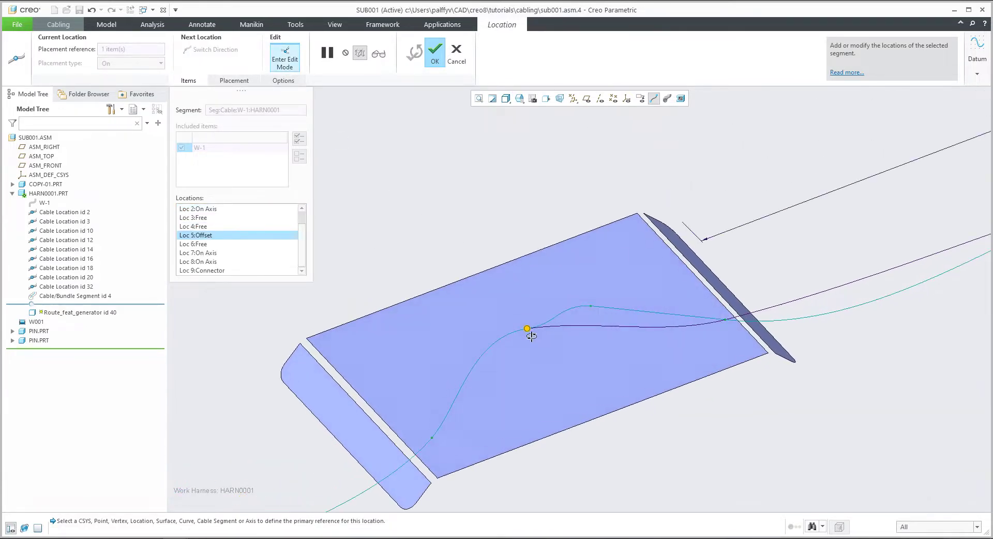
{"action": "left_click_drag", "start_coordinate": [533, 333], "coordinate": [514, 327]}
{"action": "scroll", "coordinate": [512, 326], "scroll_direction": "down", "scroll_amount": 5}
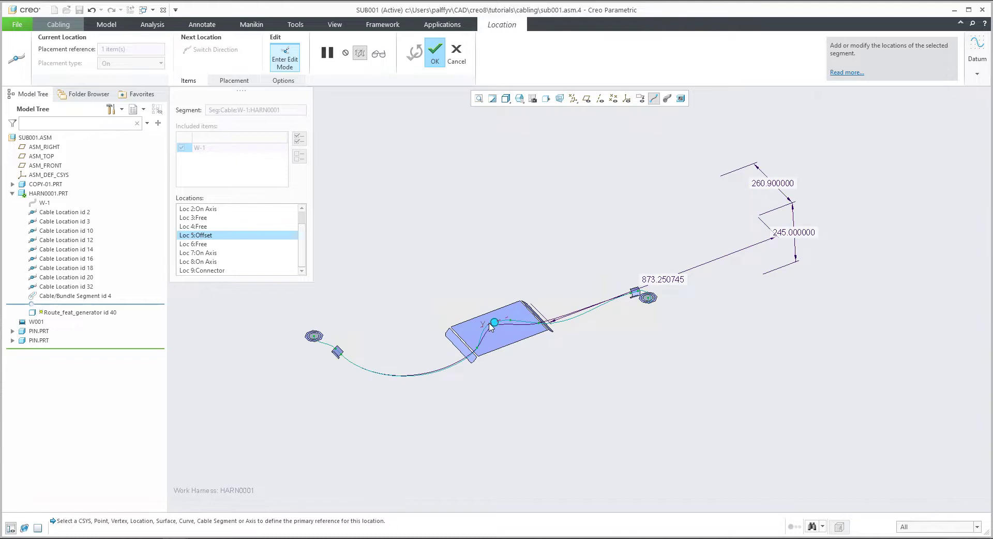
{"action": "scroll", "coordinate": [499, 345], "scroll_direction": "up", "scroll_amount": 5}
{"action": "middle_click_drag", "start_coordinate": [488, 282], "coordinate": [488, 262]}
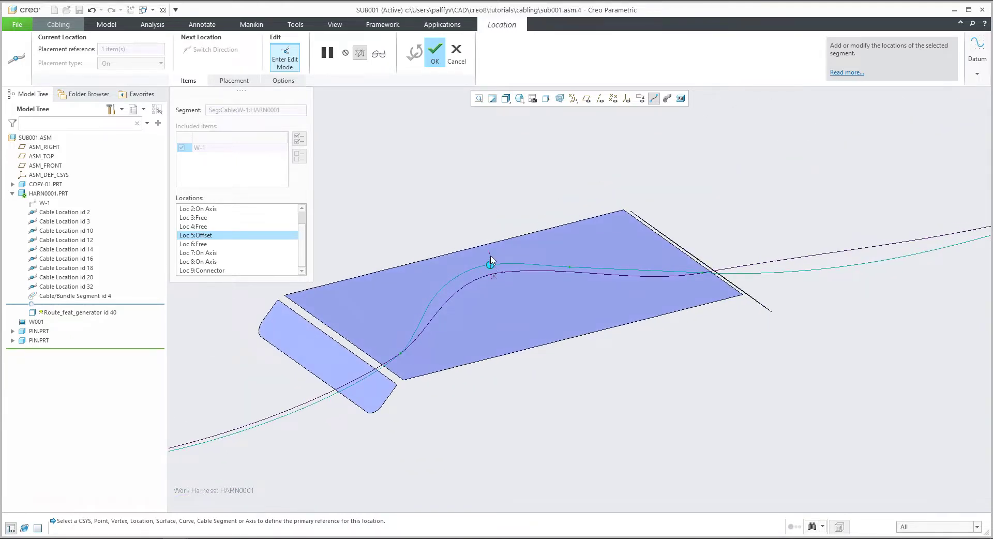
{"action": "mouse_move", "coordinate": [490, 255]}
{"action": "left_mouse_down"}
{"action": "mouse_move", "coordinate": [497, 223]}
{"action": "mouse_move", "coordinate": [493, 268]}
{"action": "left_mouse_up"}
{"action": "scroll", "coordinate": [496, 310], "scroll_direction": "down", "scroll_amount": 4}
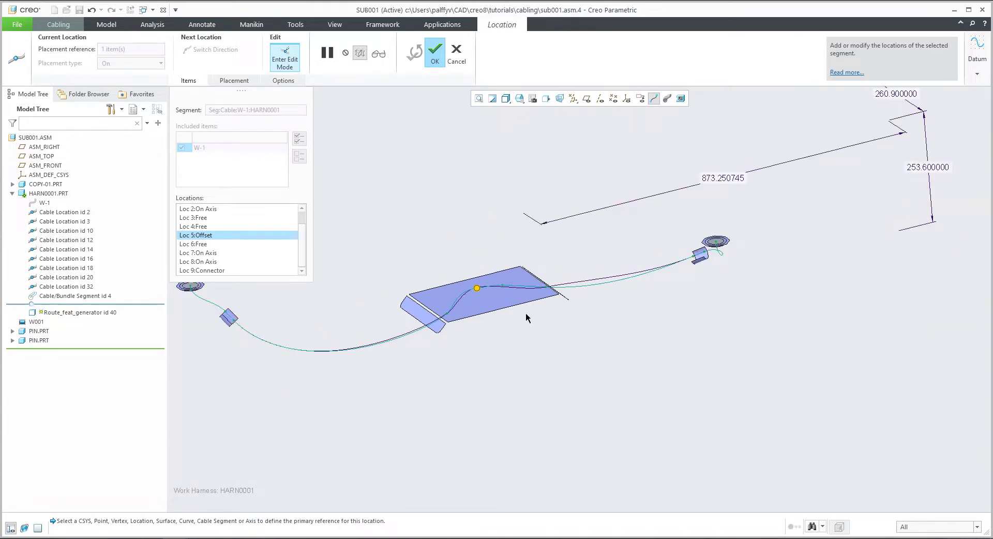
Change the 253.6 offset dimension to 255 and keep the location changes
{"action": "double_click", "coordinate": [925, 171]}
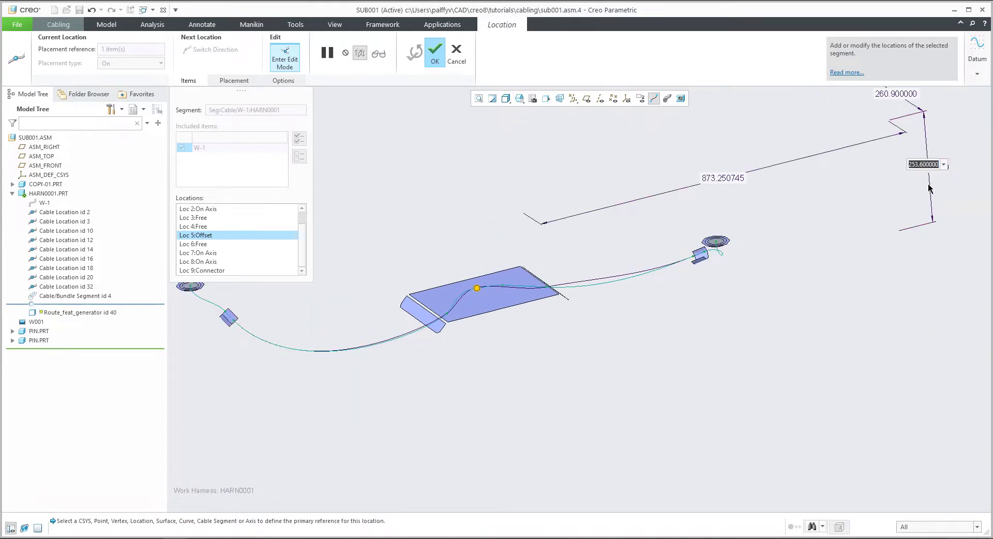
{"action": "type", "text": "255"}
{"action": "key", "text": "Return"}
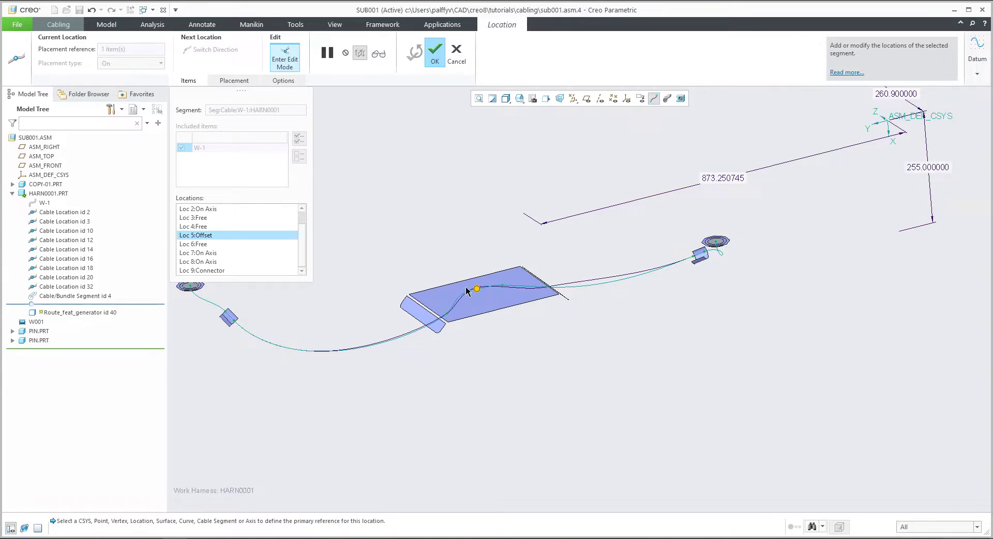
{"action": "scroll", "coordinate": [478, 290], "scroll_direction": "up", "scroll_amount": 5}
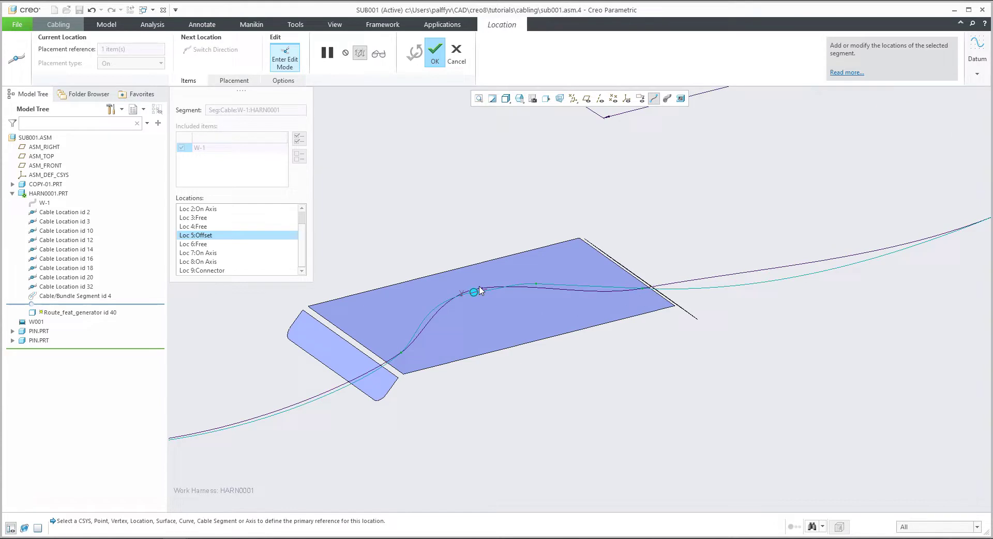
{"action": "left_click", "coordinate": [434, 55]}
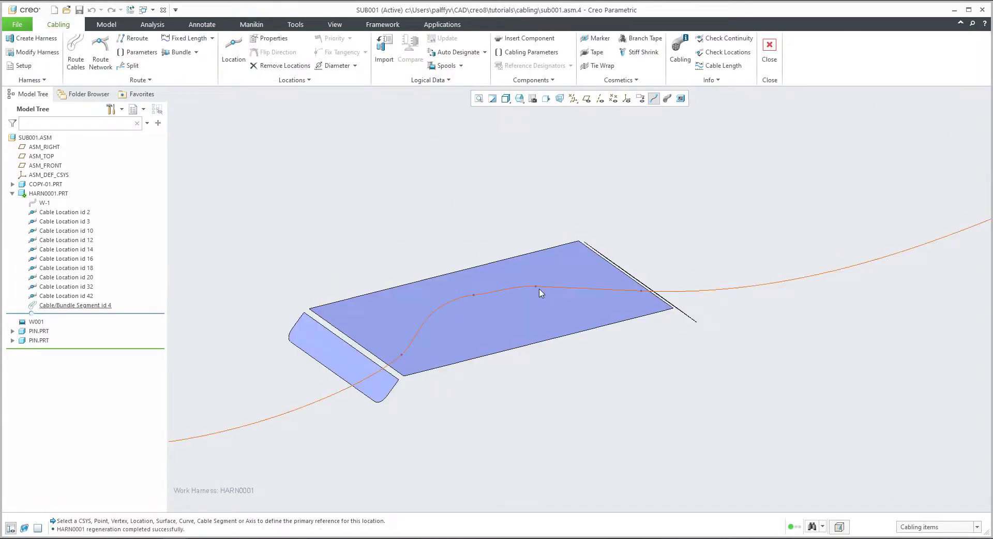
Remove Cable Location id 42 from the W-1 cable and confirm the removal
{"action": "left_click", "coordinate": [277, 66]}
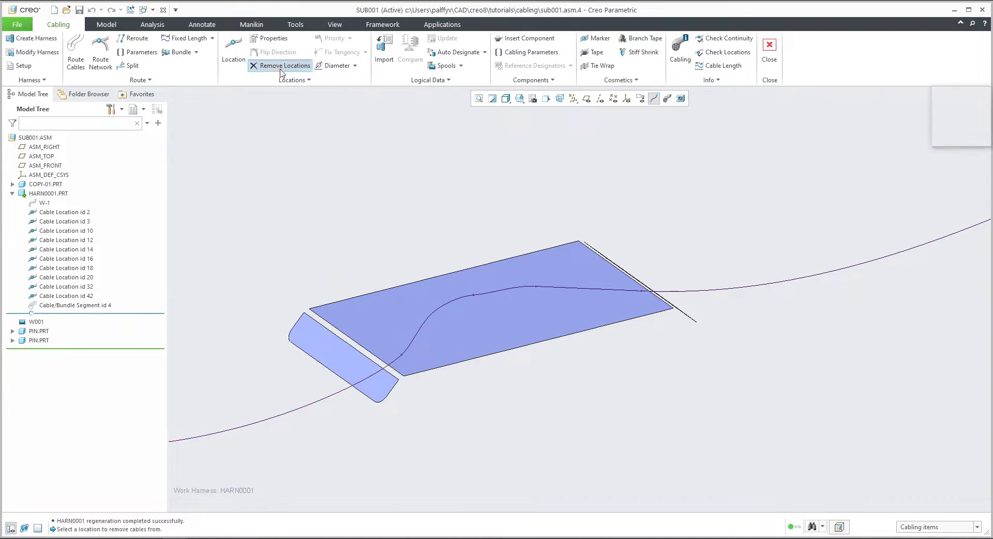
{"action": "left_click", "coordinate": [536, 289]}
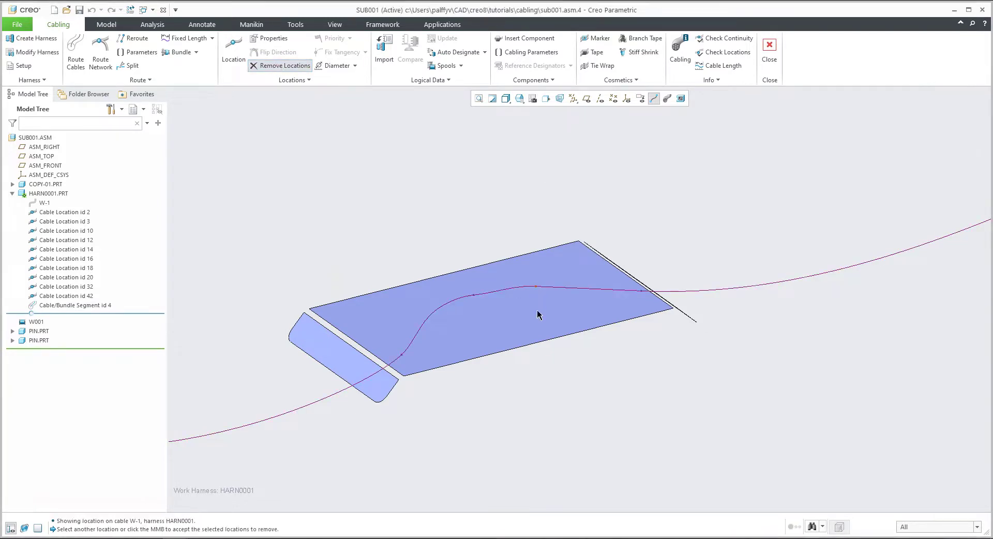
{"action": "middle_click", "coordinate": [510, 188]}
{"action": "left_click", "coordinate": [495, 294]}
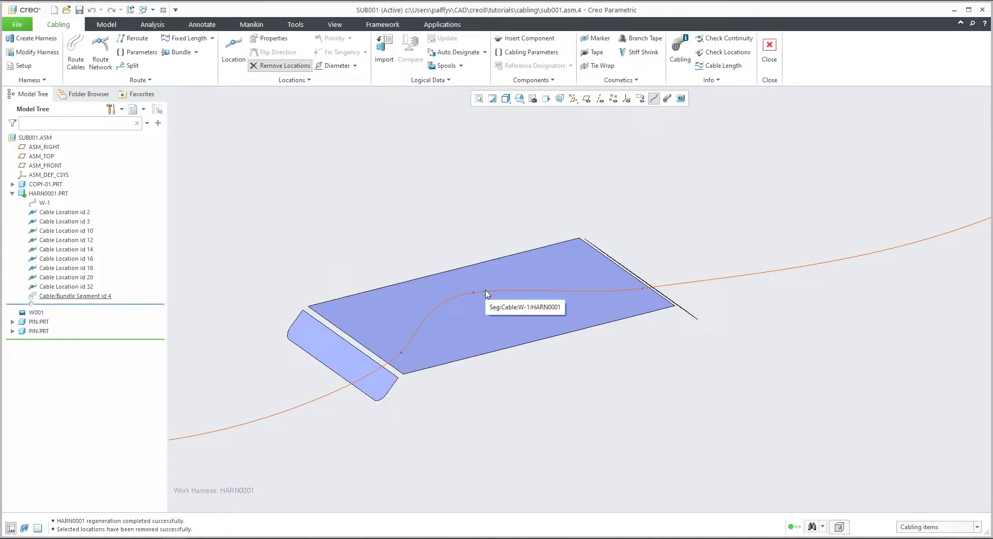
Remove the remaining bend location, Cable Location id 32, and confirm the removal
{"action": "middle_click_drag", "start_coordinate": [480, 288], "coordinate": [467, 285]}
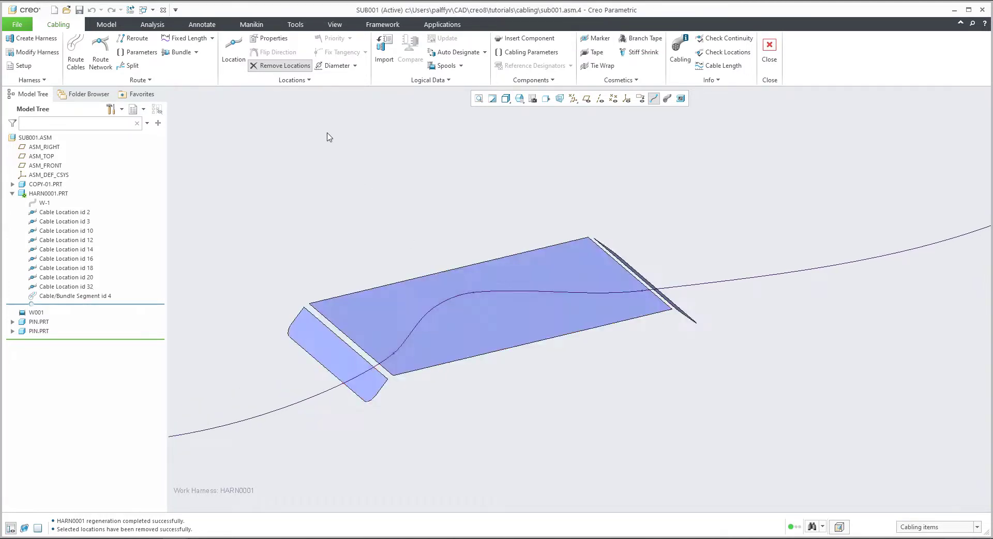
{"action": "left_click", "coordinate": [284, 67]}
{"action": "left_click", "coordinate": [475, 295]}
{"action": "middle_click", "coordinate": [635, 206]}
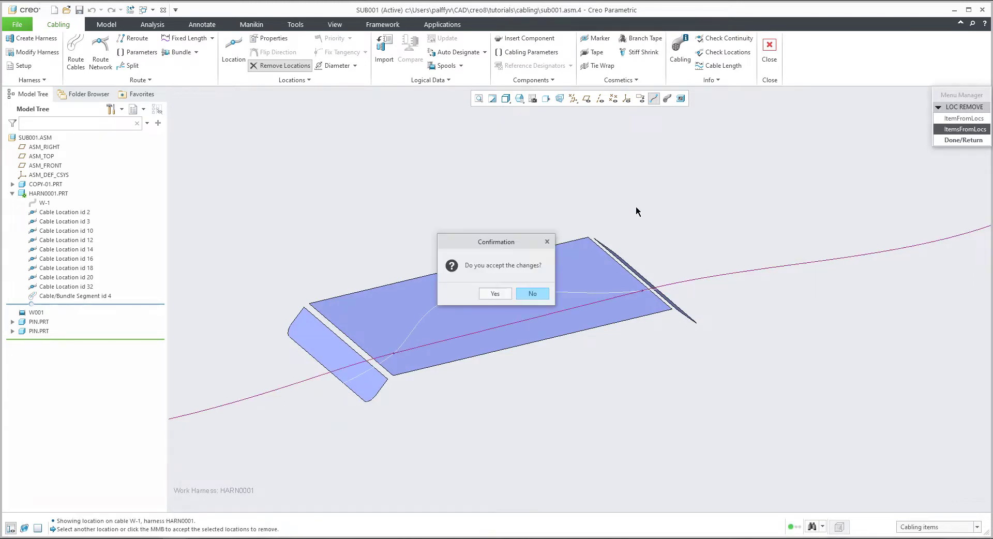
{"action": "left_click", "coordinate": [494, 294]}
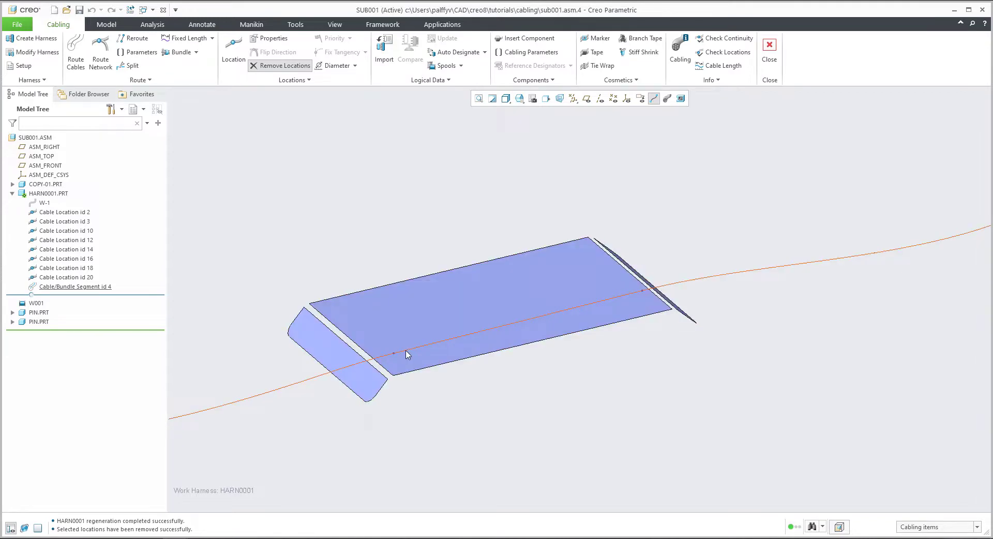
Display the harness cable at true thickness and orbit to see the whole routed tube
{"action": "scroll", "coordinate": [579, 286], "scroll_direction": "up", "scroll_amount": 5}
{"action": "scroll", "coordinate": [580, 285], "scroll_direction": "up", "scroll_amount": 2}
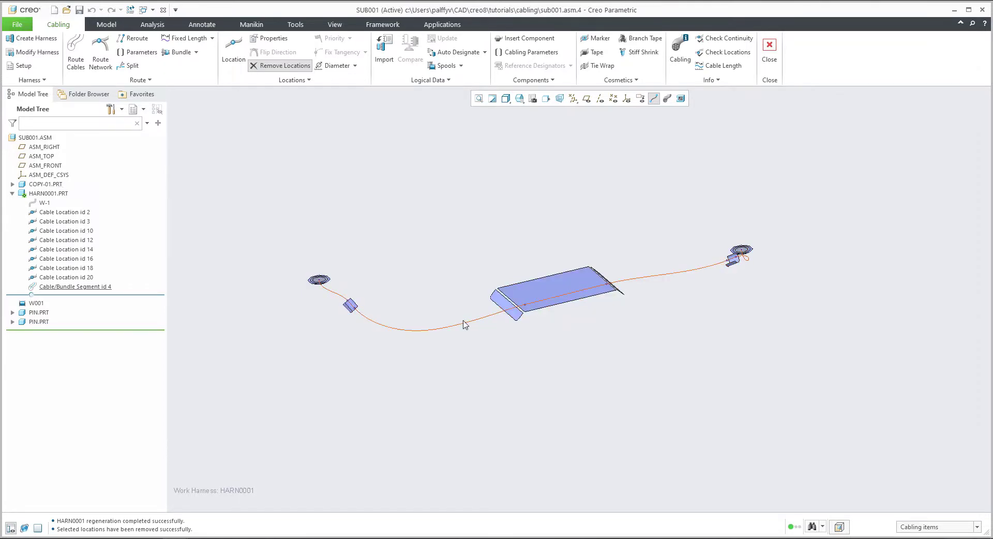
{"action": "scroll", "coordinate": [521, 317], "scroll_direction": "down", "scroll_amount": 3}
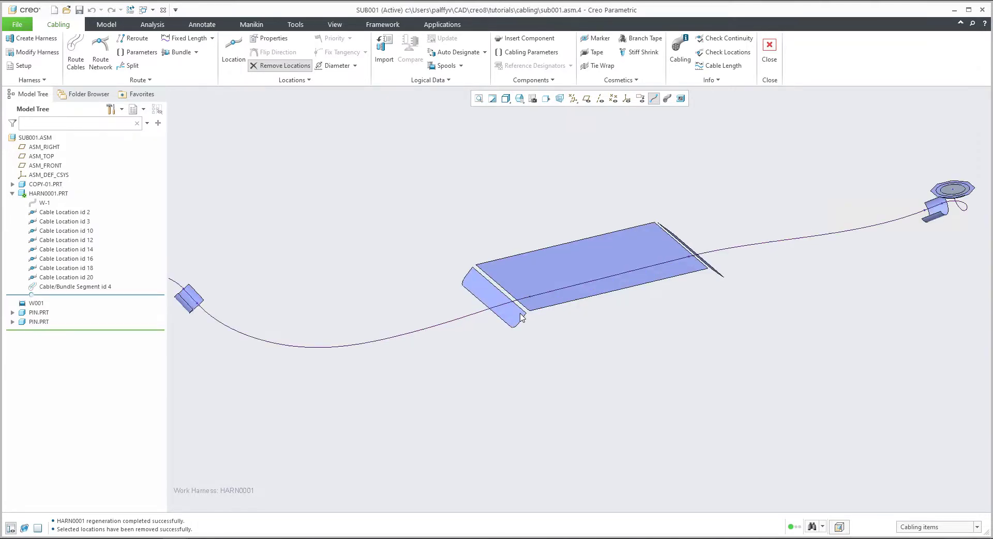
{"action": "scroll", "coordinate": [750, 263], "scroll_direction": "down", "scroll_amount": 2}
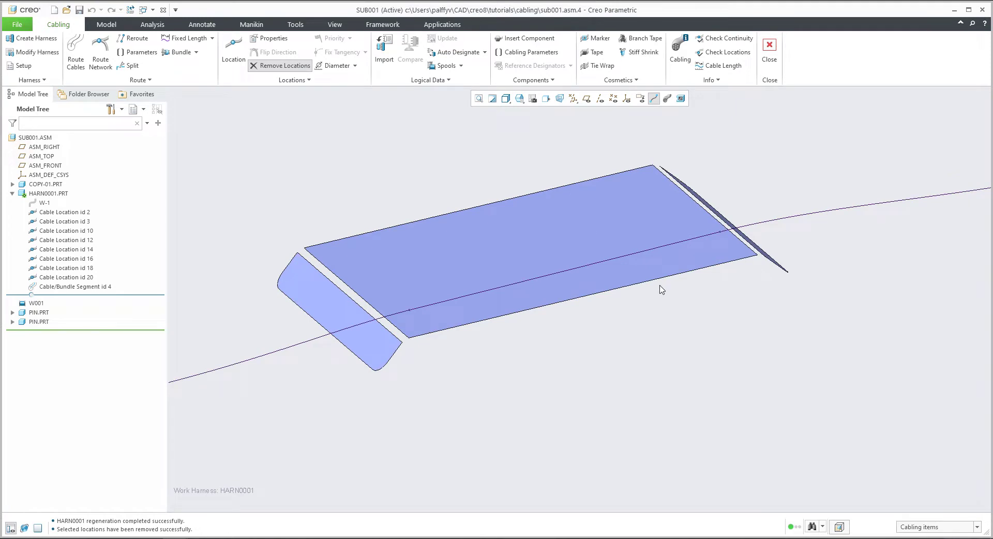
{"action": "left_click", "coordinate": [667, 99]}
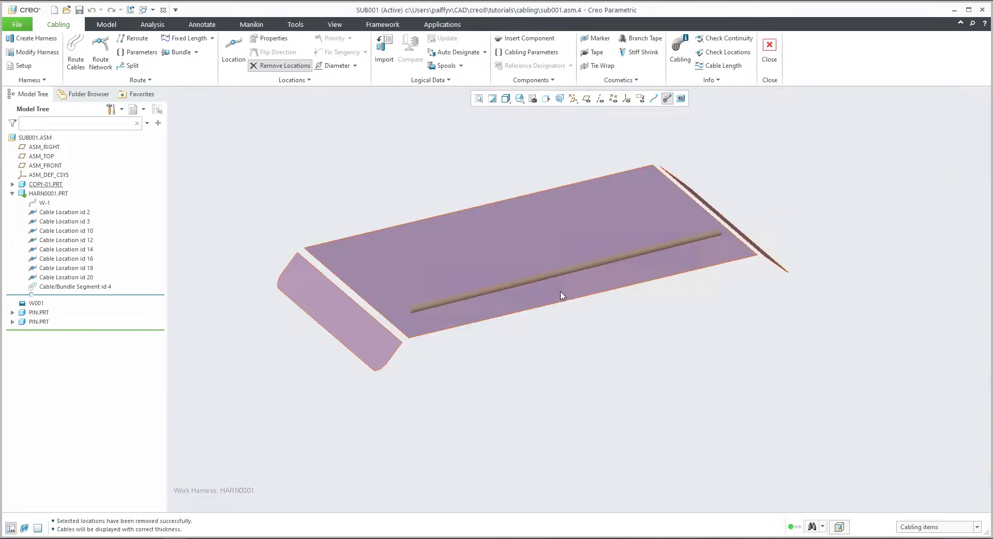
{"action": "scroll", "coordinate": [564, 292], "scroll_direction": "up", "scroll_amount": 3}
{"action": "middle_click_drag", "start_coordinate": [586, 265], "coordinate": [582, 306]}
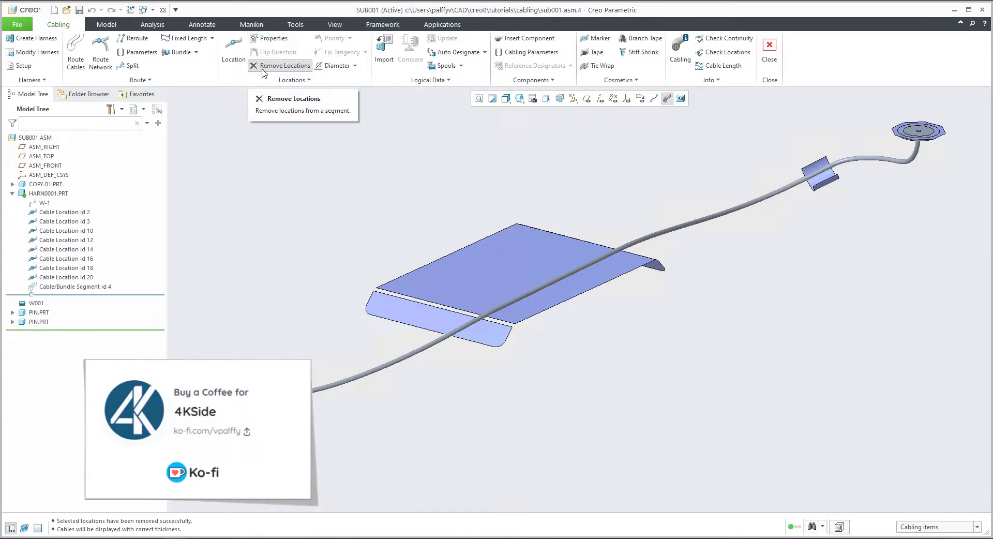
{"action": "left_click", "coordinate": [286, 80]}
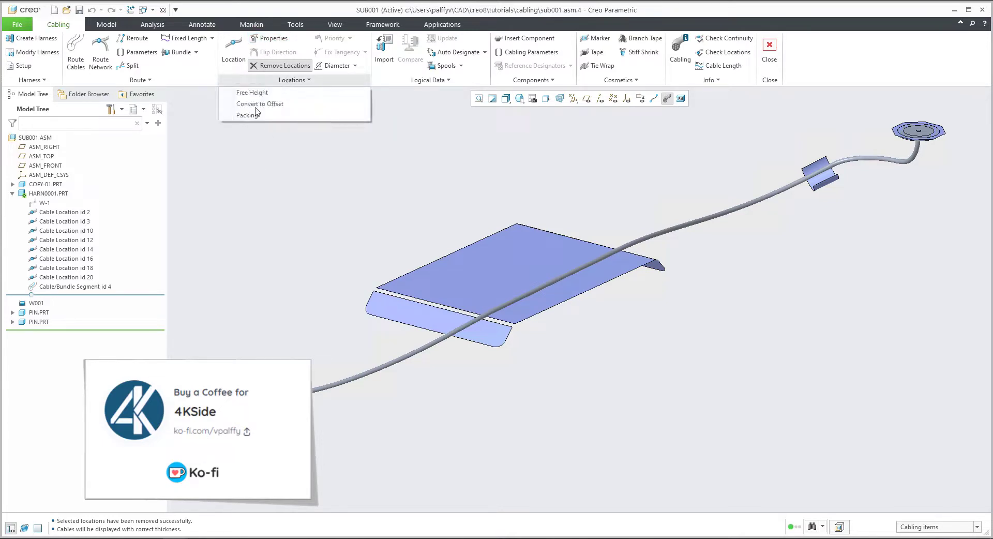
{"action": "left_click", "coordinate": [351, 189]}
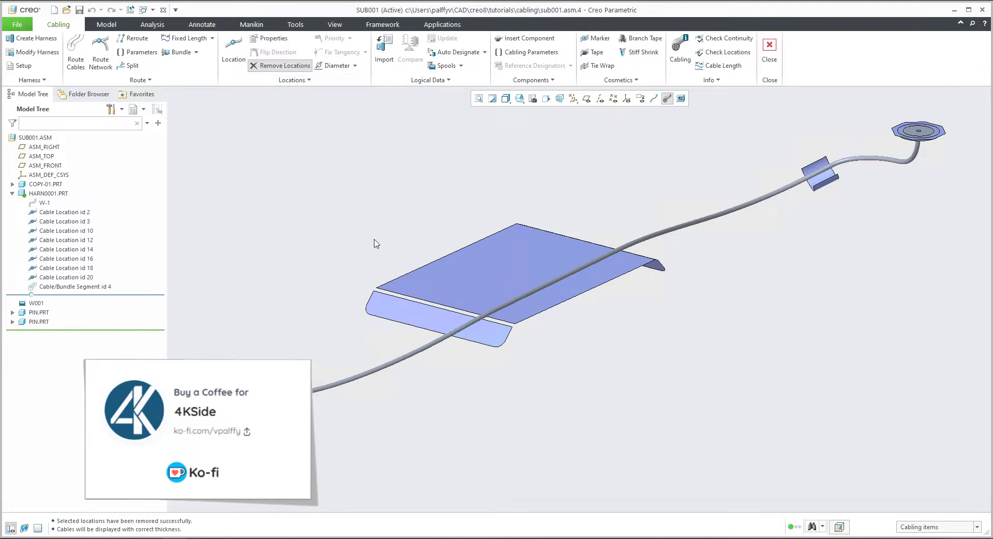